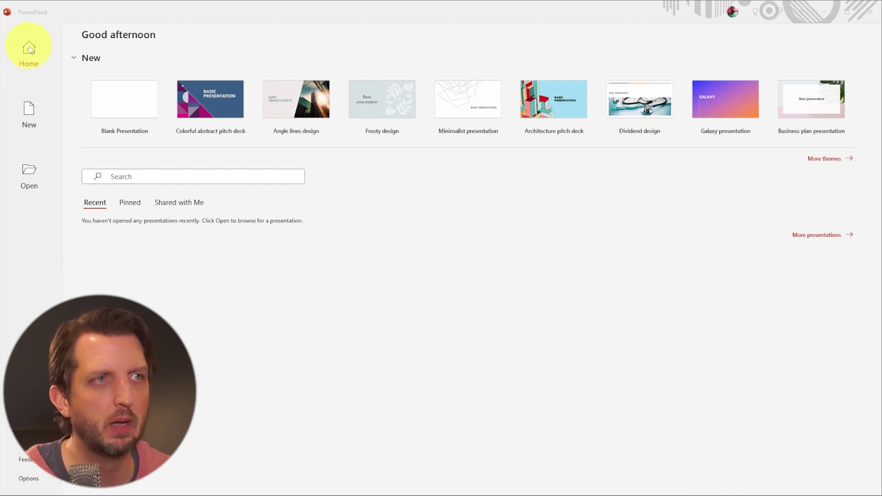
- Create a new blank presentation from the PowerPoint start screen
{"action": "left_click", "coordinate": [30, 49]}
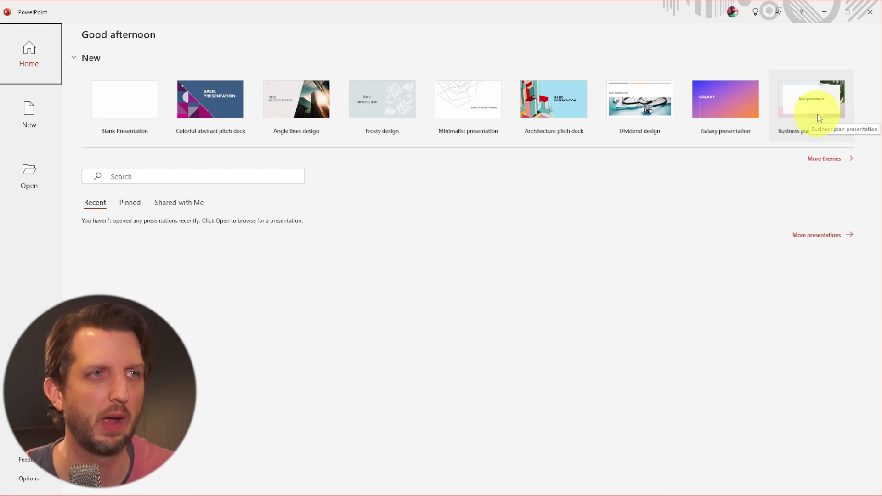
{"action": "left_click", "coordinate": [150, 134]}
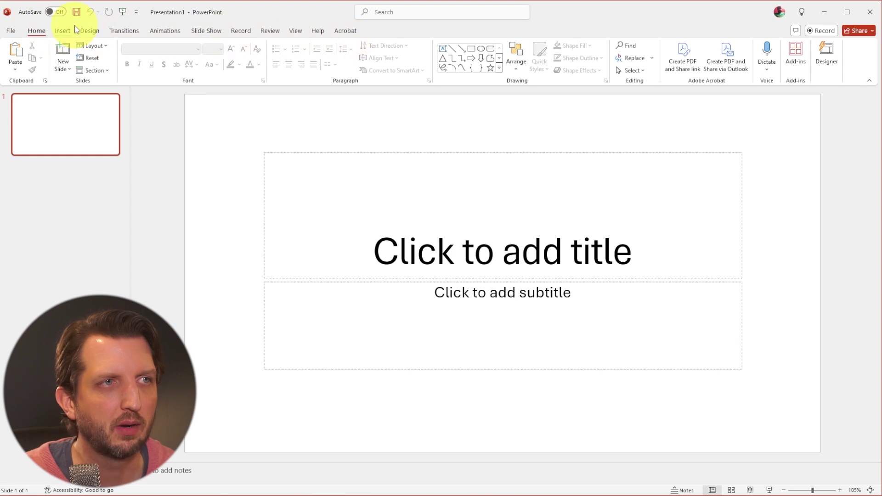
{"action": "left_click", "coordinate": [62, 31]}
{"action": "left_click", "coordinate": [90, 30]}
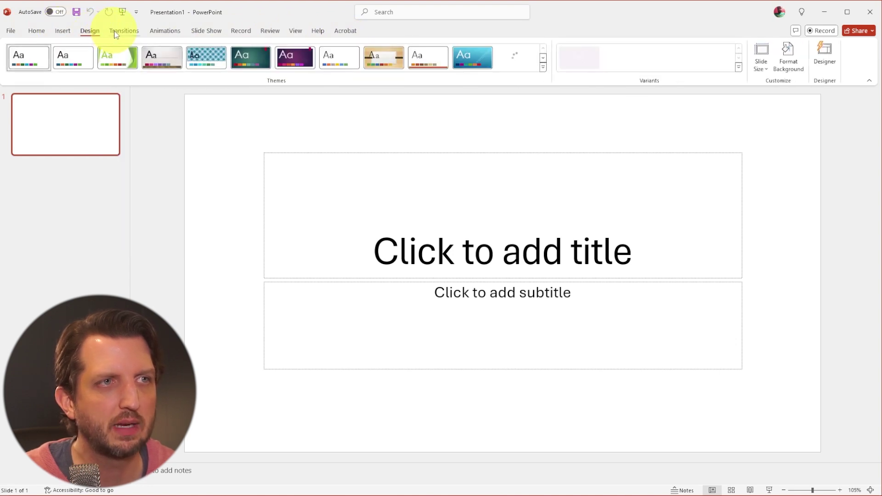
{"action": "left_click", "coordinate": [124, 30]}
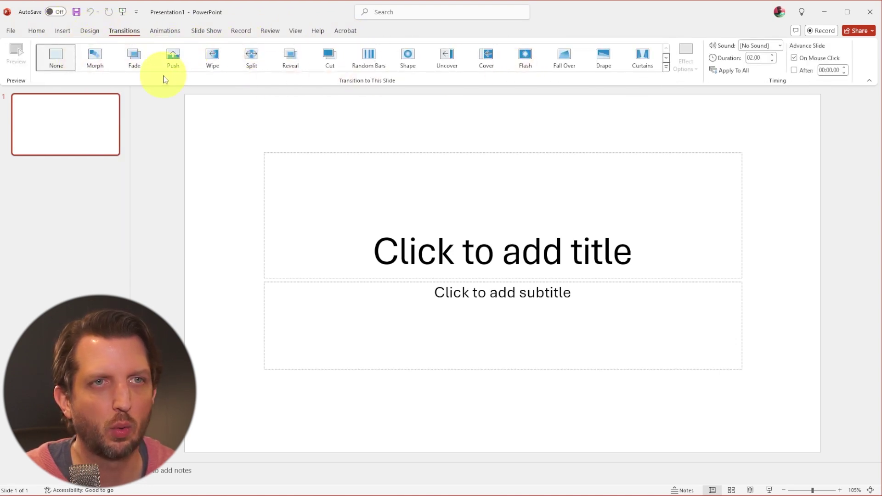
{"action": "left_click", "coordinate": [36, 31]}
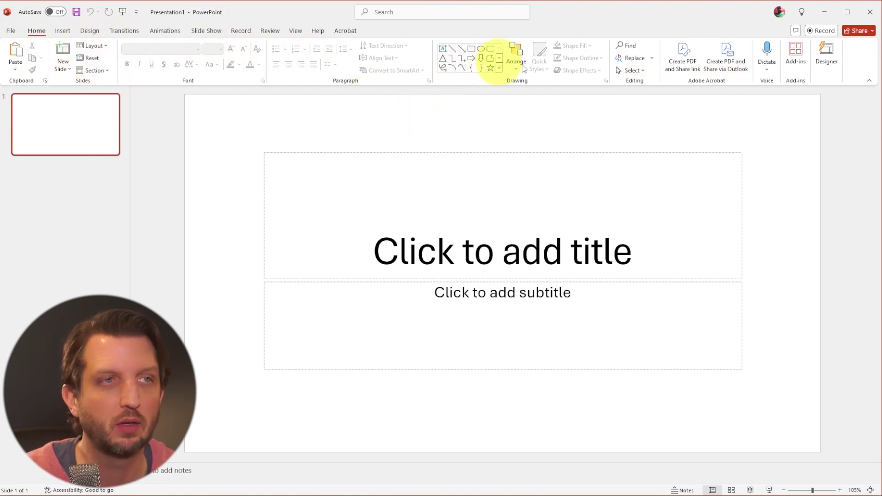
{"action": "left_click", "coordinate": [61, 30]}
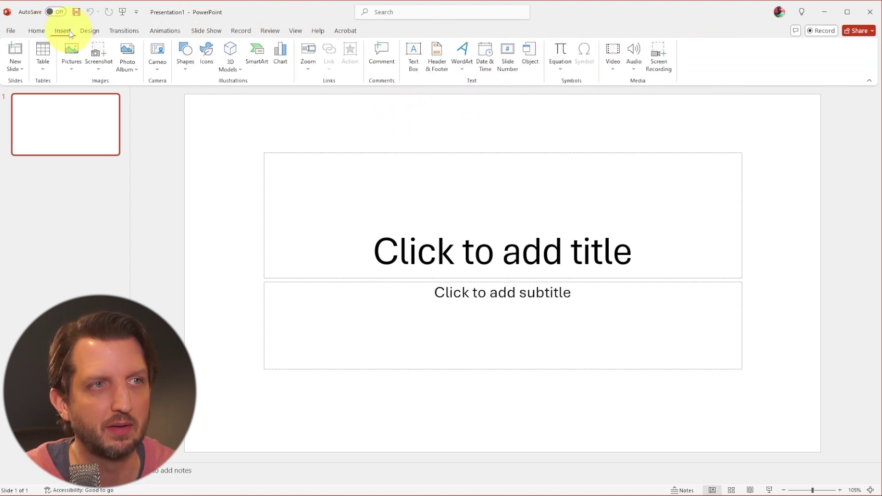
{"action": "left_click", "coordinate": [91, 30]}
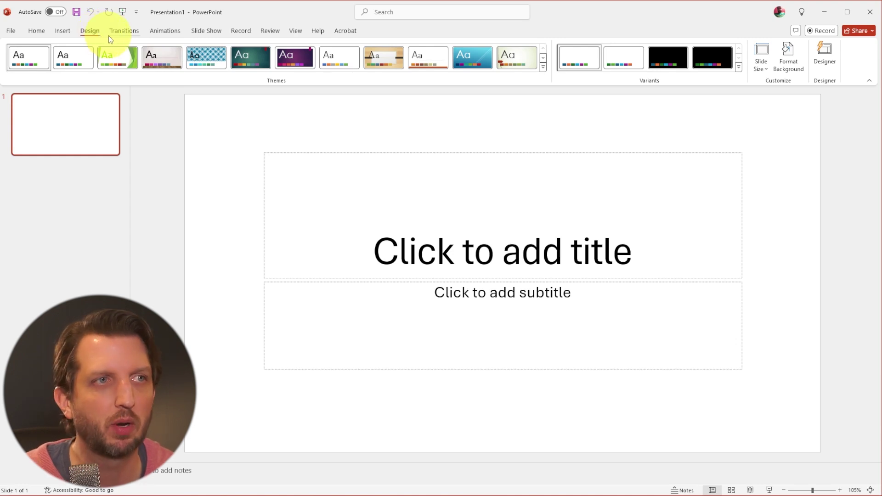
{"action": "left_click", "coordinate": [37, 31]}
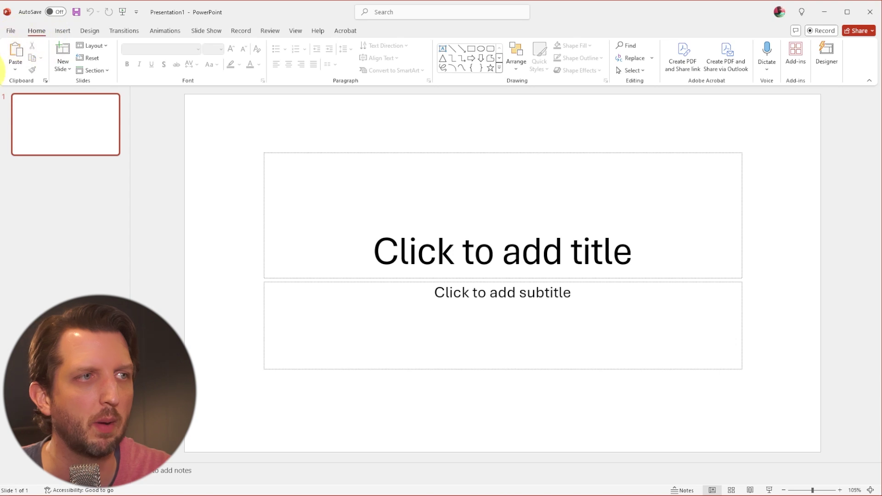
{"action": "left_click", "coordinate": [98, 108]}
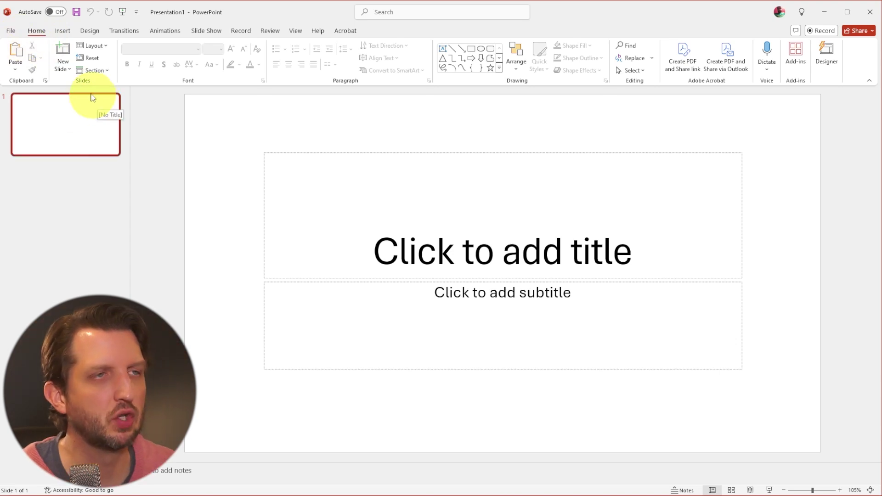
{"action": "left_click", "coordinate": [76, 12]}
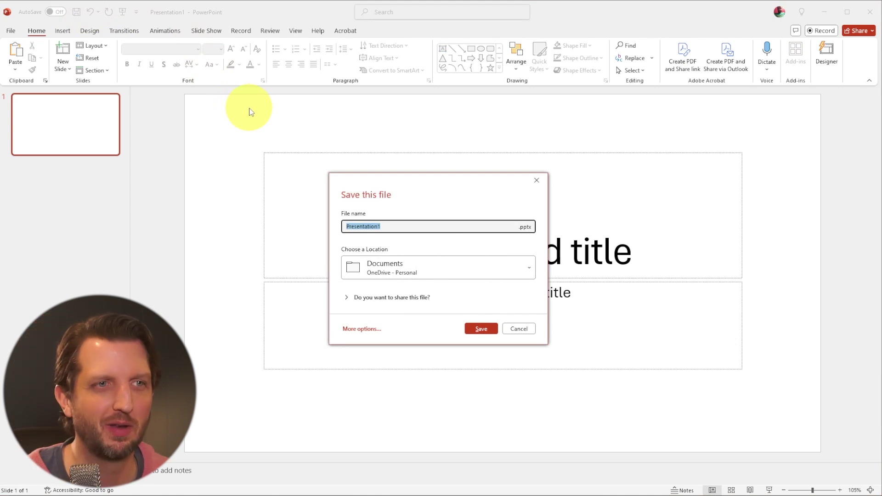
- Save the presentation to Documents under the file name 'Vacation ideas'
{"action": "type", "text": "Vacation ideas"}
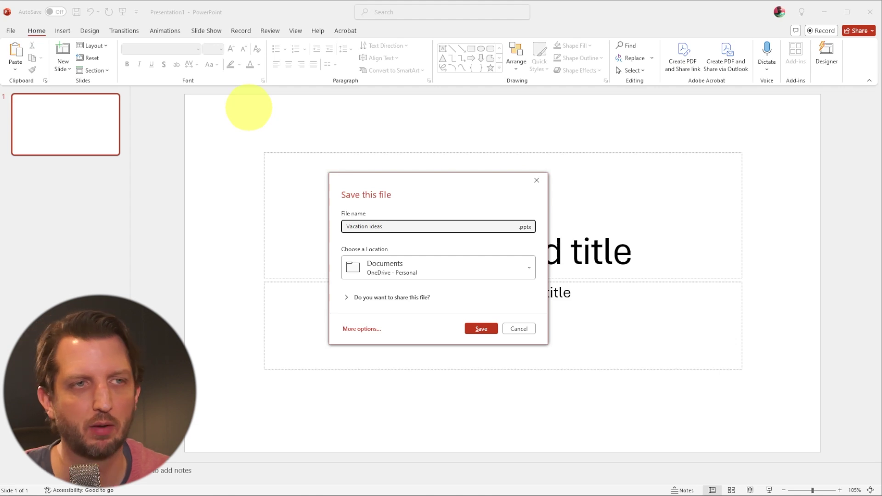
{"action": "left_click", "coordinate": [494, 332]}
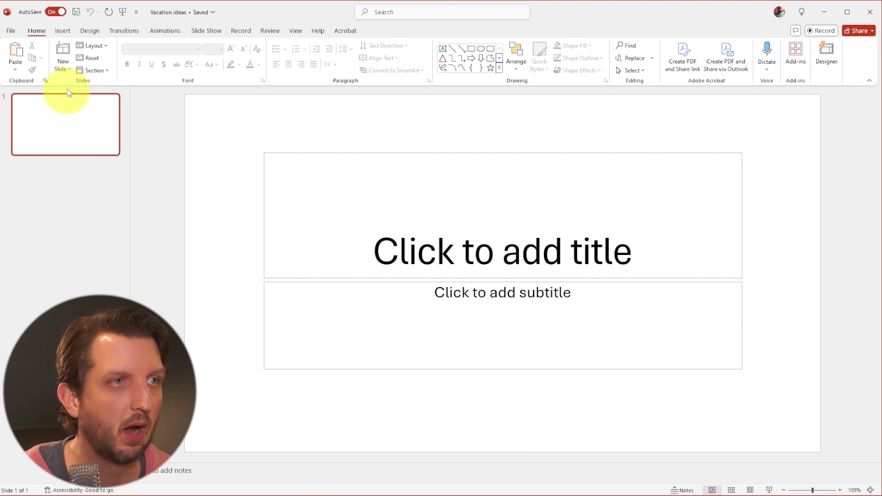
- Insert a Section Header slide after the title slide
{"action": "left_click", "coordinate": [65, 64]}
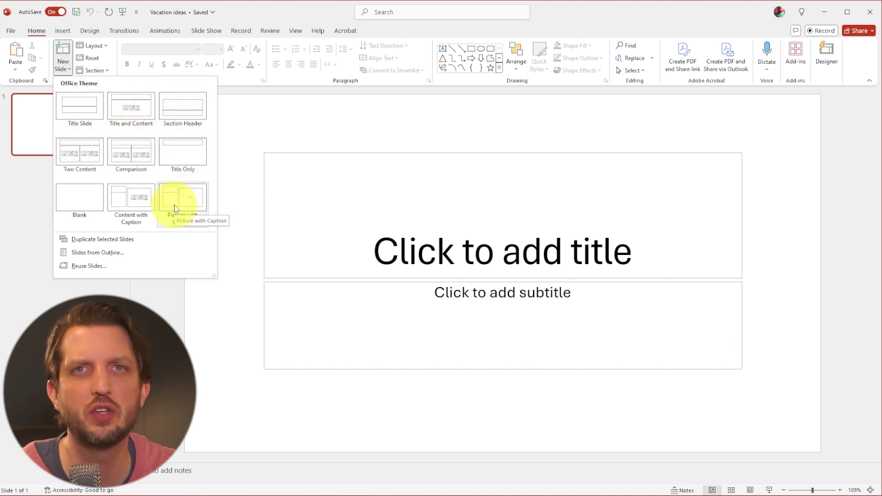
{"action": "left_click", "coordinate": [193, 114]}
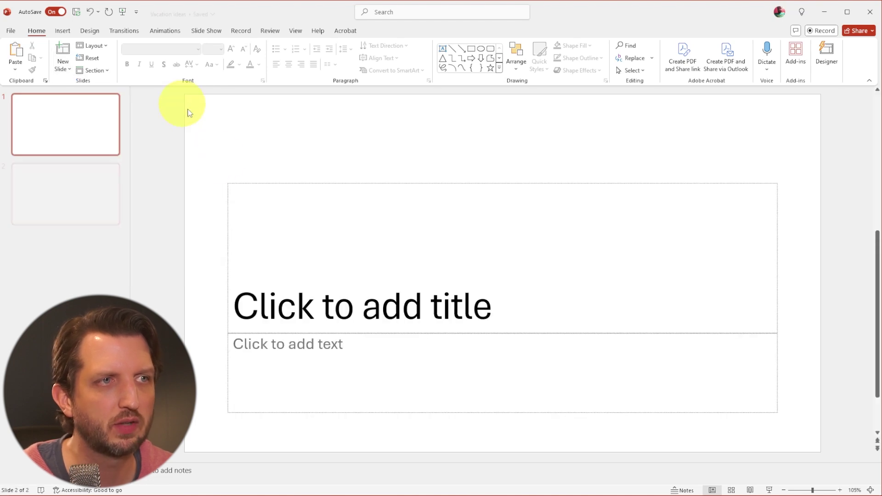
- Add two more slides and enter 'Vacation Spots' and 'Where to Relax' on slide 1
{"action": "left_click", "coordinate": [63, 51]}
{"action": "left_click", "coordinate": [63, 51]}
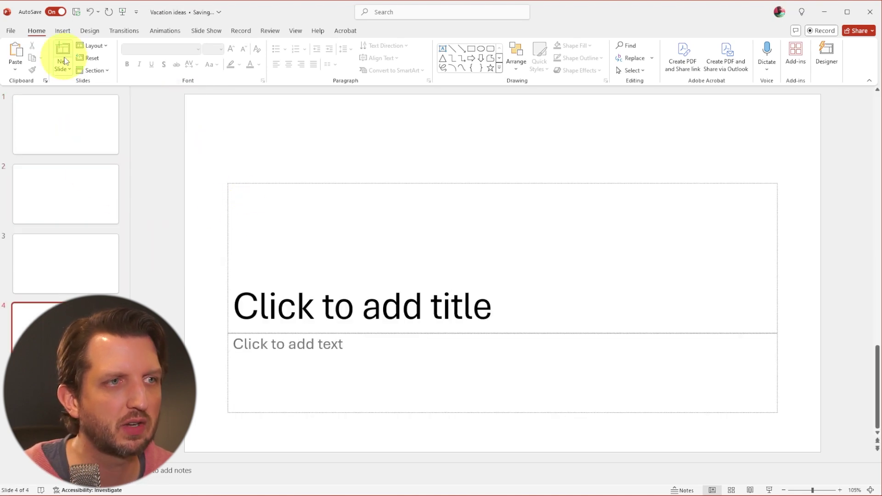
{"action": "left_click", "coordinate": [64, 144]}
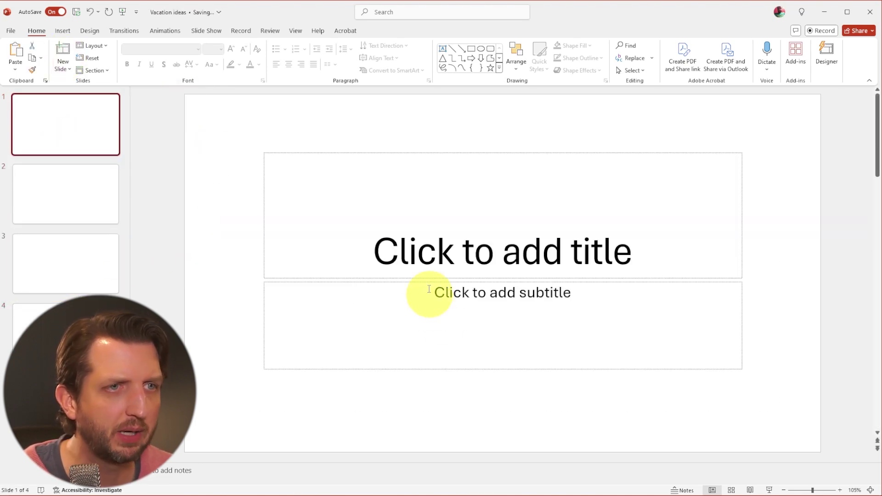
{"action": "left_click", "coordinate": [386, 255]}
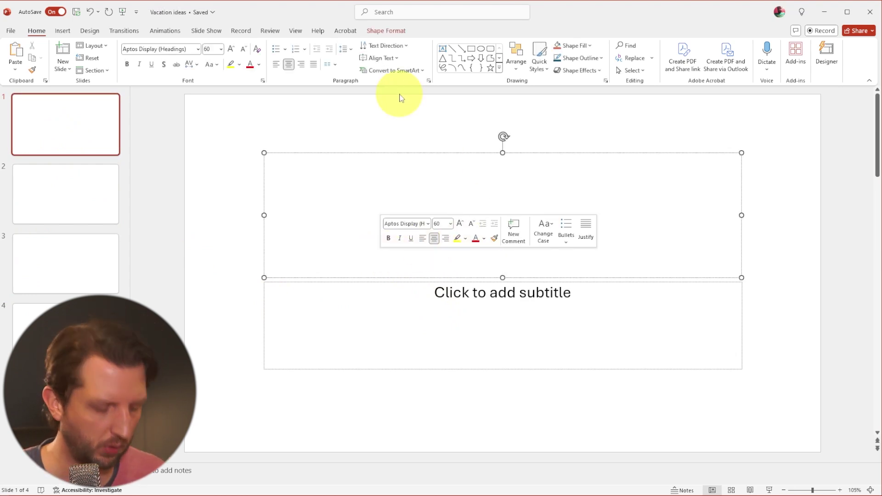
{"action": "type", "text": "Vacation Sp"}
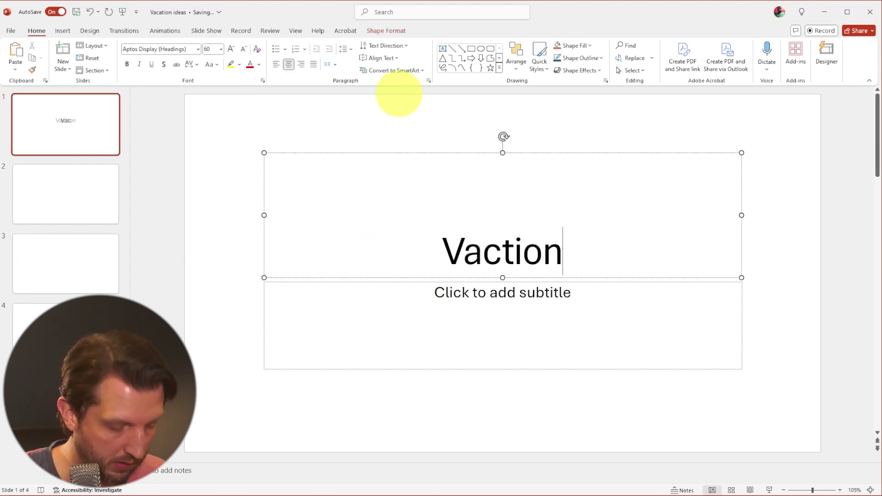
{"action": "type", "text": "ots"}
{"action": "left_click", "coordinate": [502, 301]}
{"action": "type", "text": "Where t"}
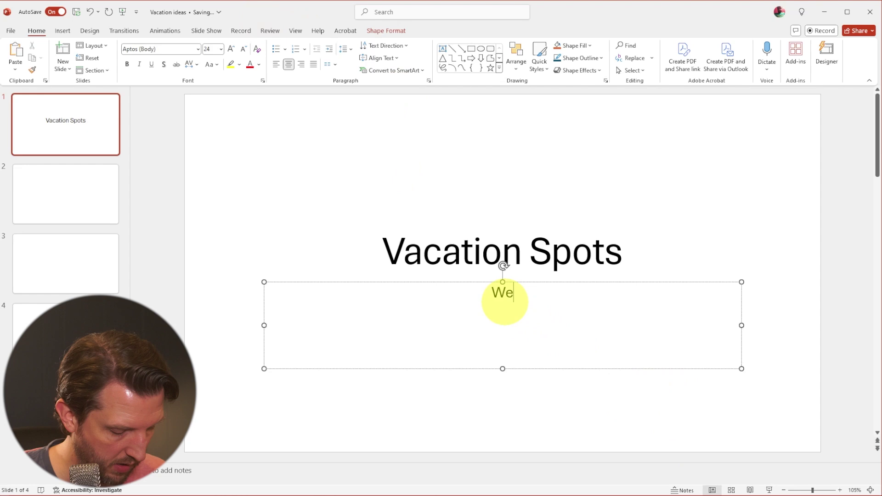
{"action": "type", "text": "o Relax"}
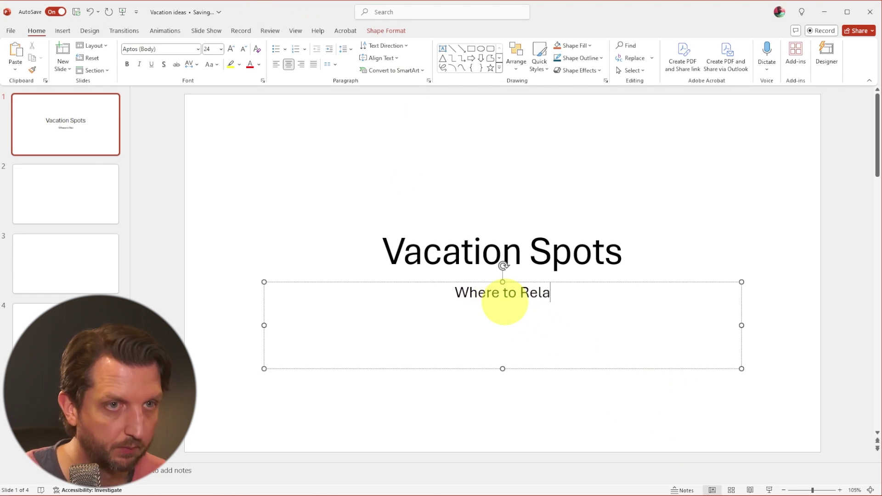
- Format the 'Vacation Spots' title in red ADLaM Display
{"action": "left_click", "coordinate": [385, 249]}
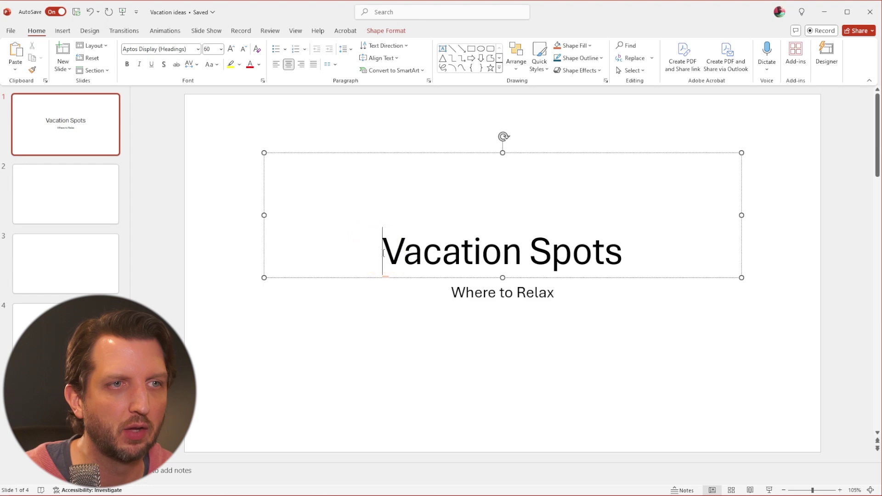
{"action": "left_click_drag", "start_coordinate": [384, 253], "coordinate": [660, 221]}
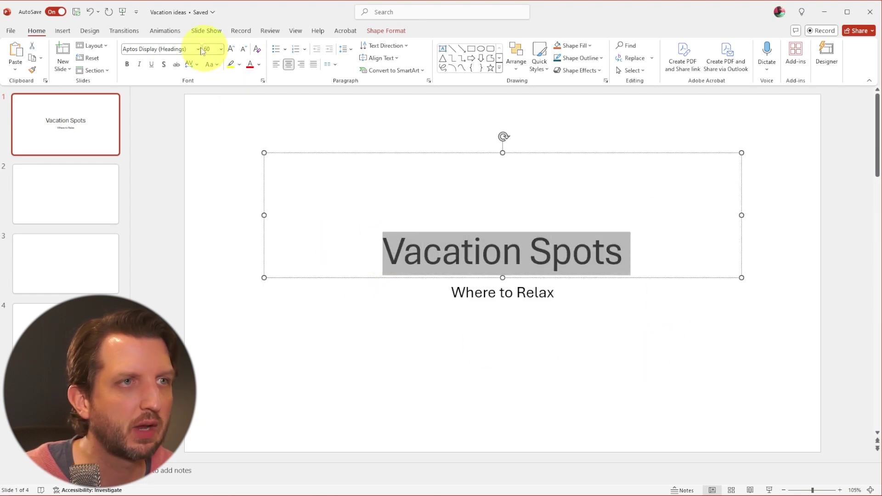
{"action": "left_click", "coordinate": [184, 49]}
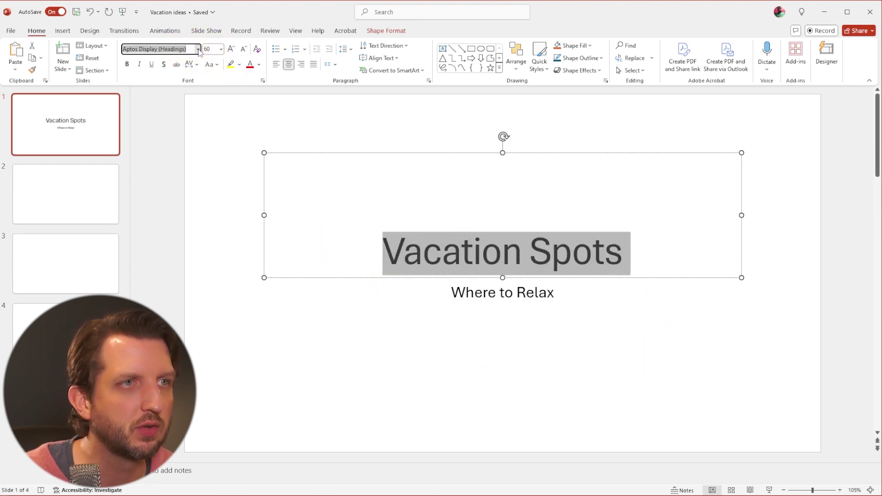
{"action": "left_click", "coordinate": [199, 49]}
{"action": "left_click", "coordinate": [179, 146]}
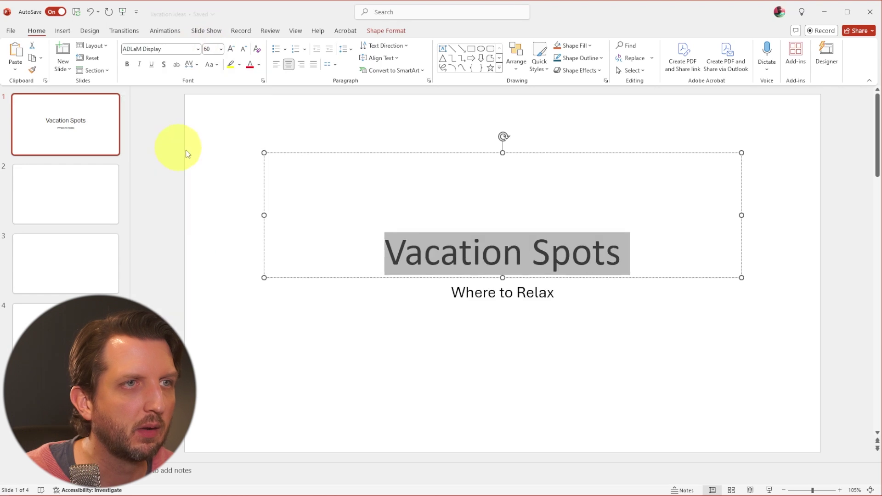
{"action": "left_click", "coordinate": [250, 65]}
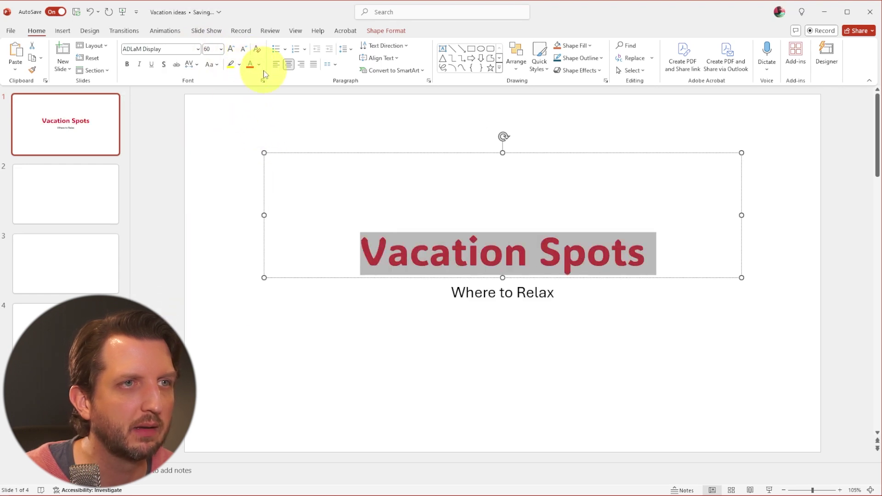
- Make the subtitle 'Where to Relax' bold
{"action": "left_click", "coordinate": [482, 293]}
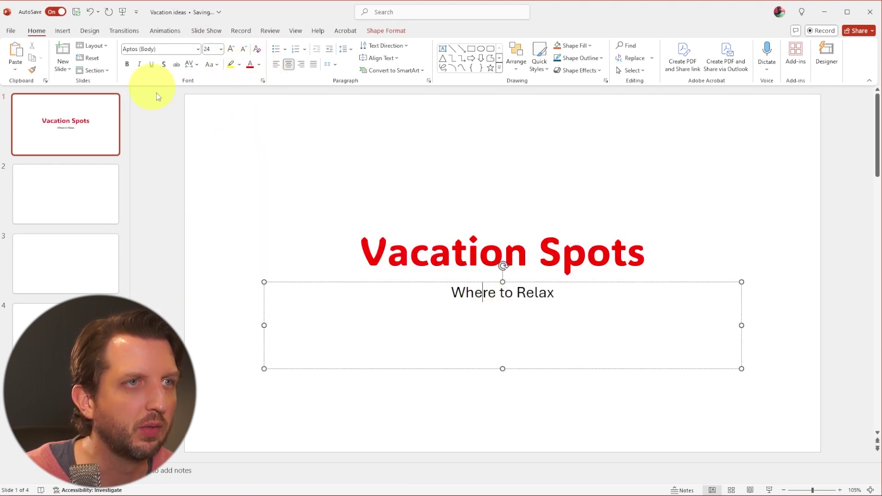
{"action": "key", "text": "Home"}
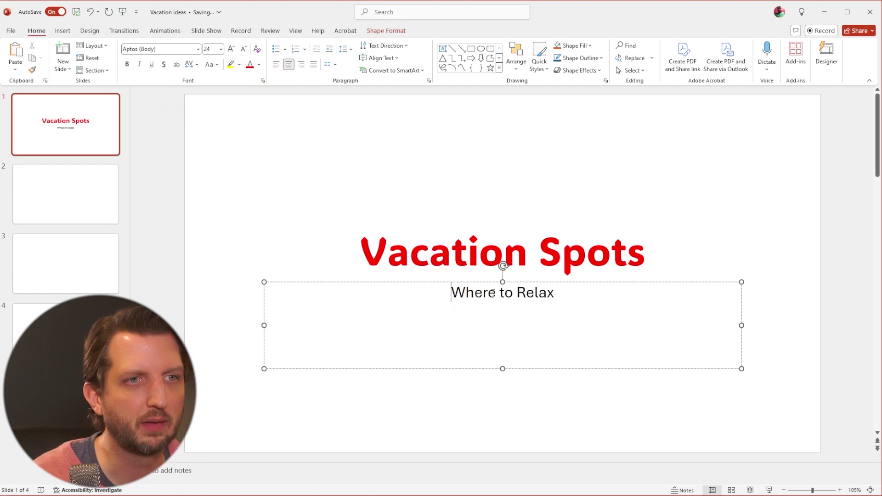
{"action": "key", "text": "shift+End"}
{"action": "left_click", "coordinate": [129, 64]}
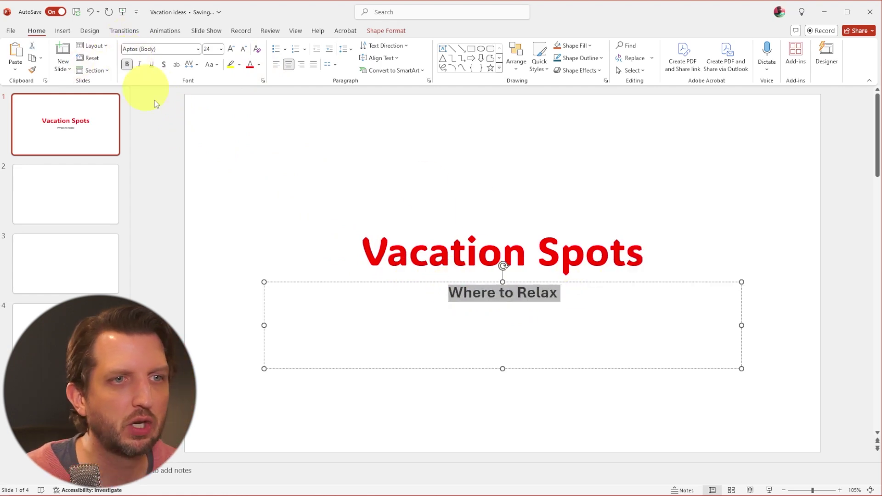
{"action": "left_click", "coordinate": [74, 189]}
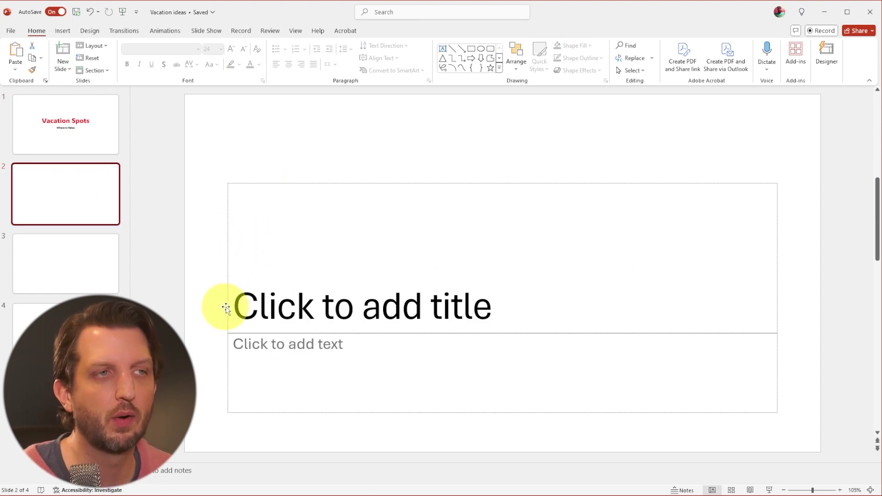
- Title slide 2 'Beach Vaca' with the subtitle 'Fun in the Sun'
{"action": "left_click", "coordinate": [239, 306]}
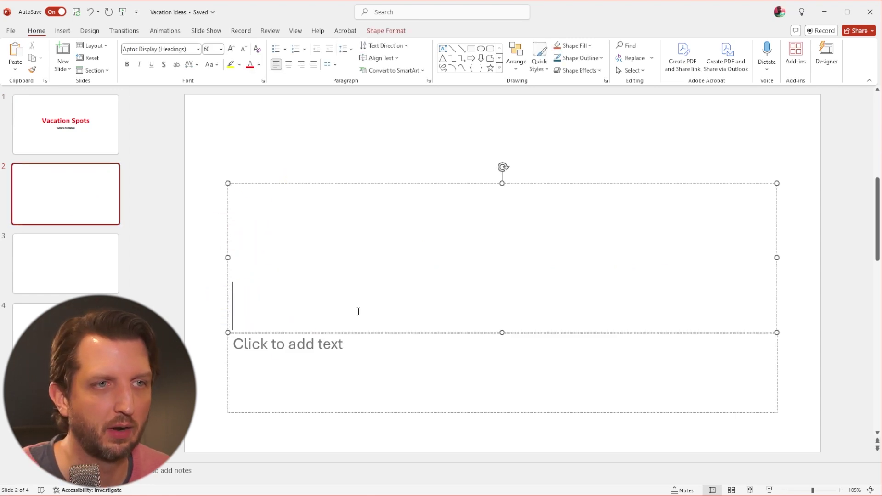
{"action": "type", "text": "BE"}
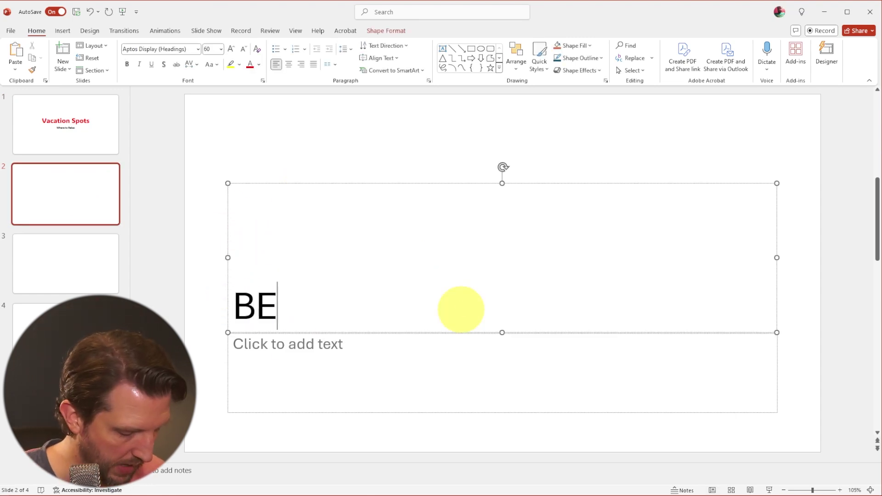
{"action": "type", "text": "ach Vaca"}
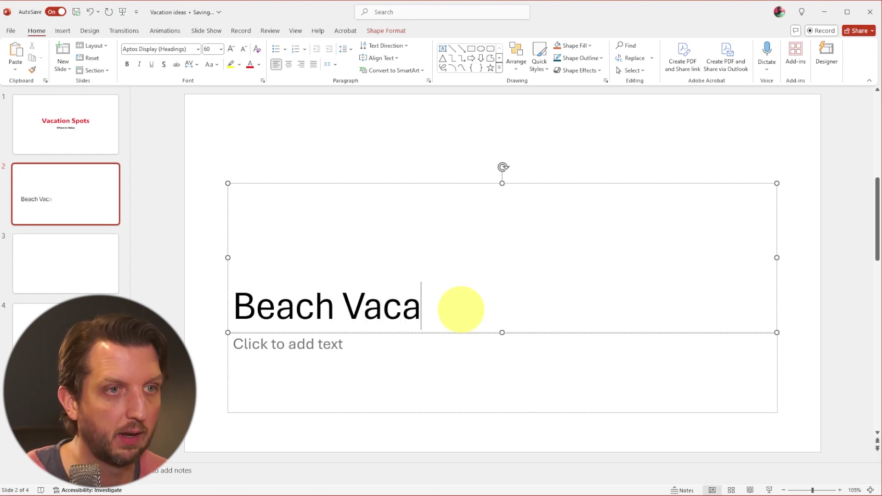
{"action": "left_click", "coordinate": [319, 353]}
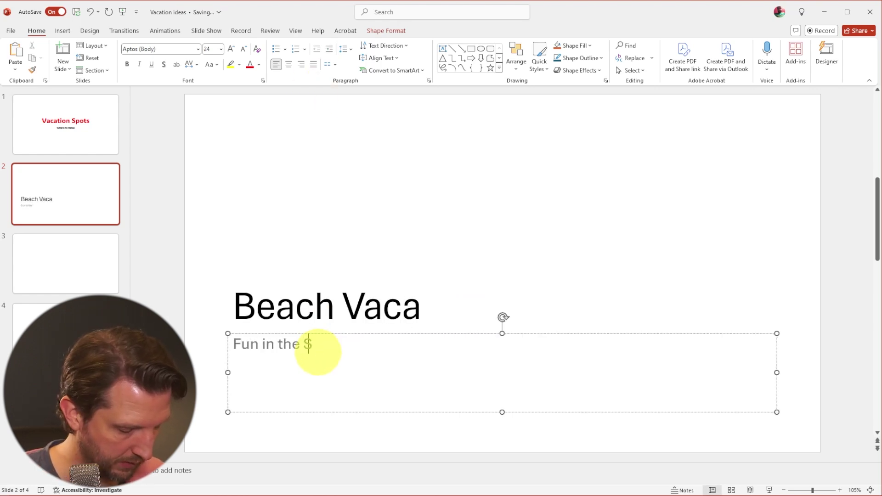
- Title slide 3 'To the Mountains' with the subtitle 'Connect with Nature'
{"action": "left_click", "coordinate": [90, 277]}
{"action": "left_click", "coordinate": [233, 305]}
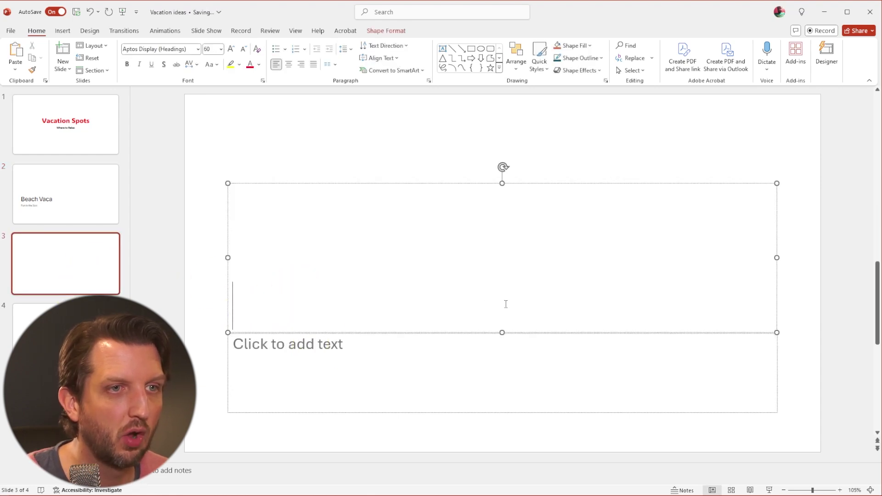
{"action": "type", "text": "To the Mo"}
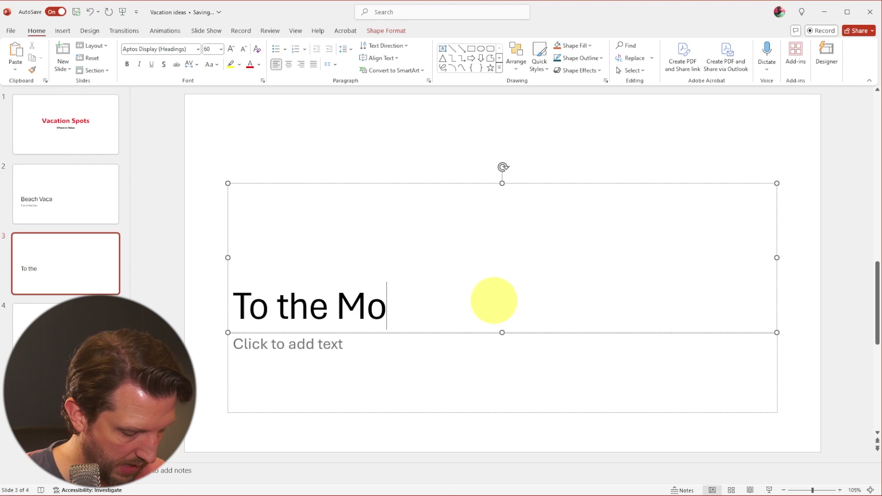
{"action": "type", "text": "untains"}
{"action": "left_click", "coordinate": [350, 358]}
{"action": "type", "text": "Connect with Nature"}
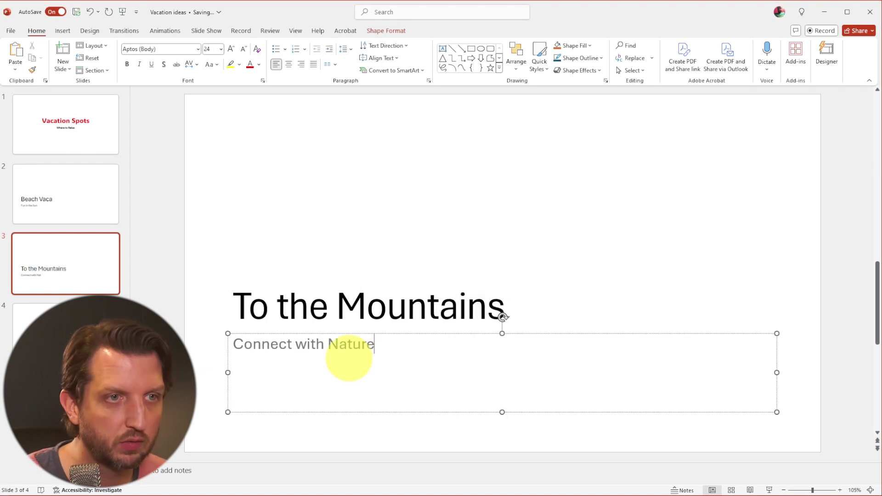
- Title slide 4 'The City' with subtitle 'Let's be Active', then review all four slides
{"action": "left_click", "coordinate": [66, 331]}
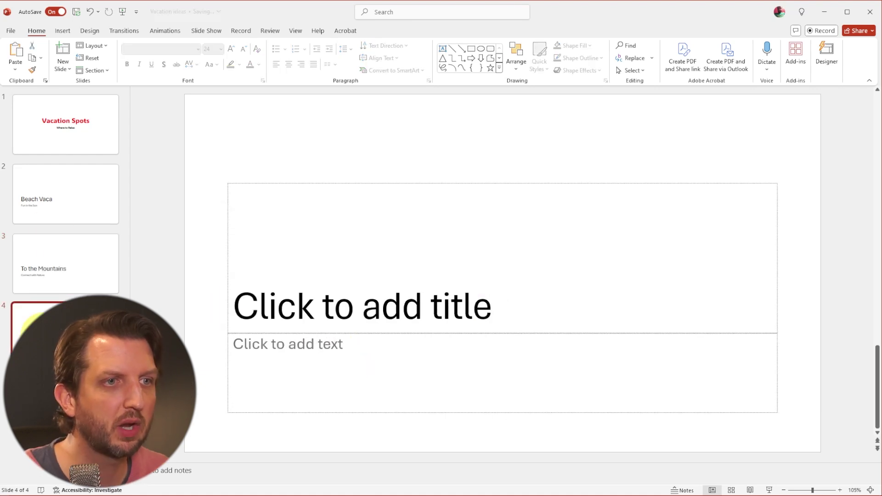
{"action": "left_click", "coordinate": [290, 306]}
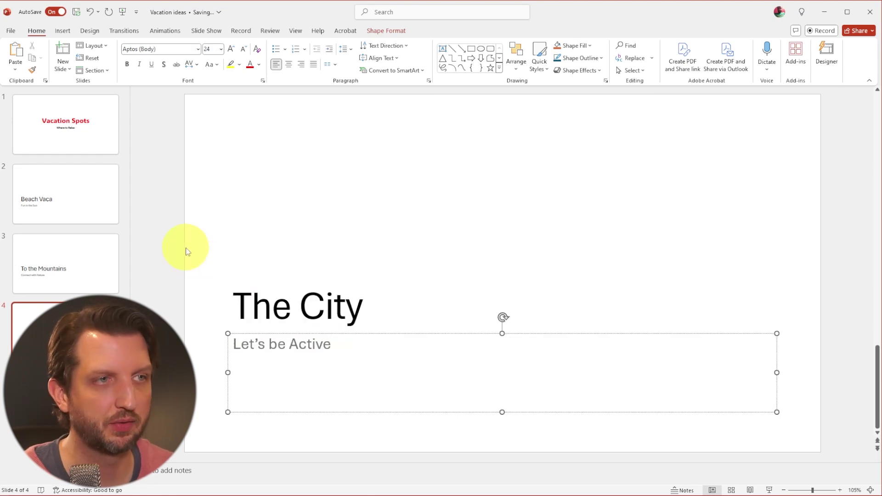
{"action": "left_click", "coordinate": [110, 197]}
{"action": "left_click", "coordinate": [78, 267]}
{"action": "left_click", "coordinate": [79, 128]}
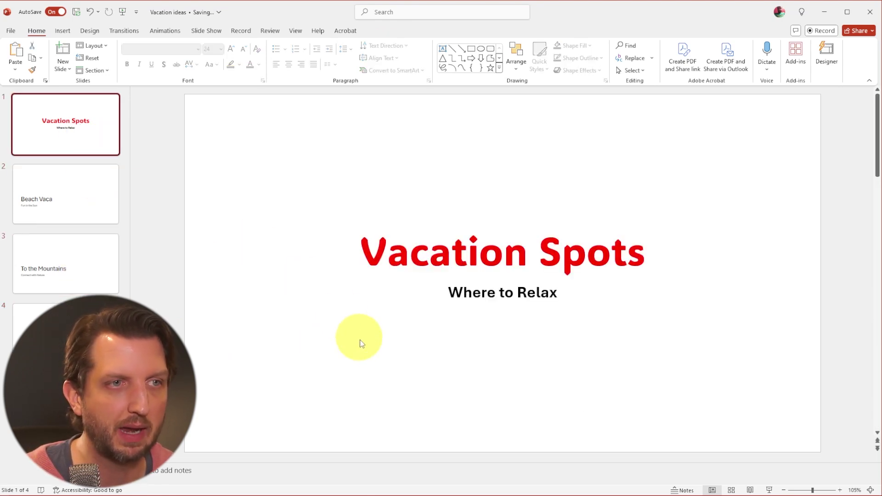
{"action": "left_click", "coordinate": [75, 181]}
{"action": "left_click", "coordinate": [82, 262]}
{"action": "left_click", "coordinate": [83, 317]}
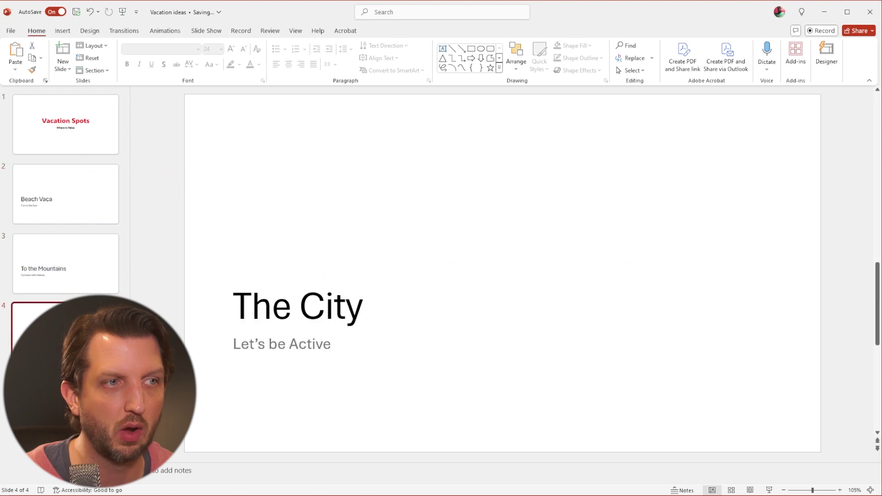
{"action": "left_click", "coordinate": [101, 46]}
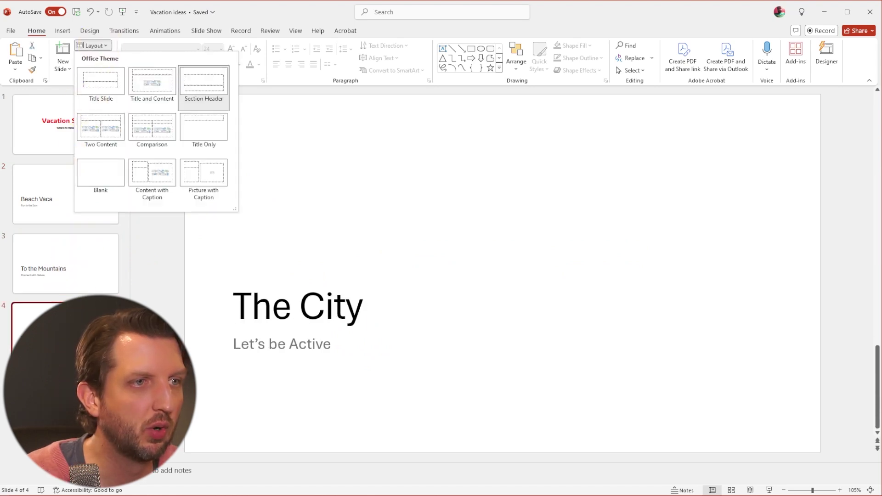
- Give The City a Title Only layout and To the Mountains a Title and Content layout
{"action": "left_click", "coordinate": [205, 132]}
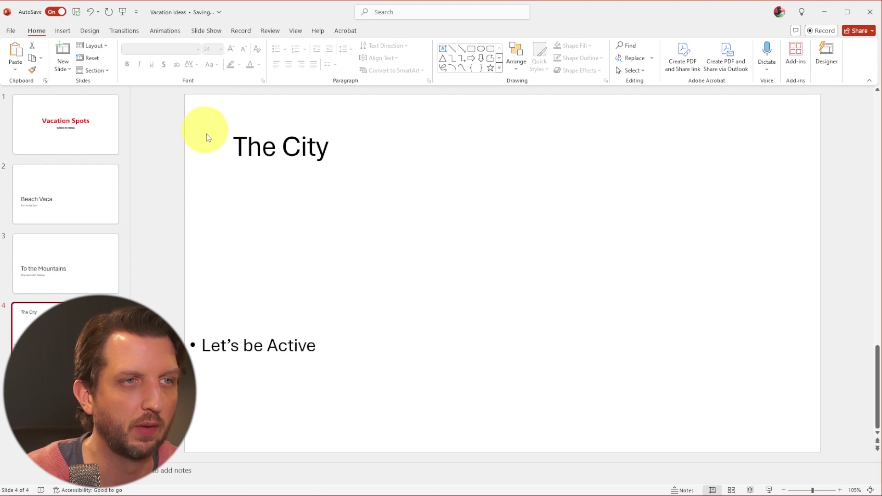
{"action": "left_click", "coordinate": [99, 46]}
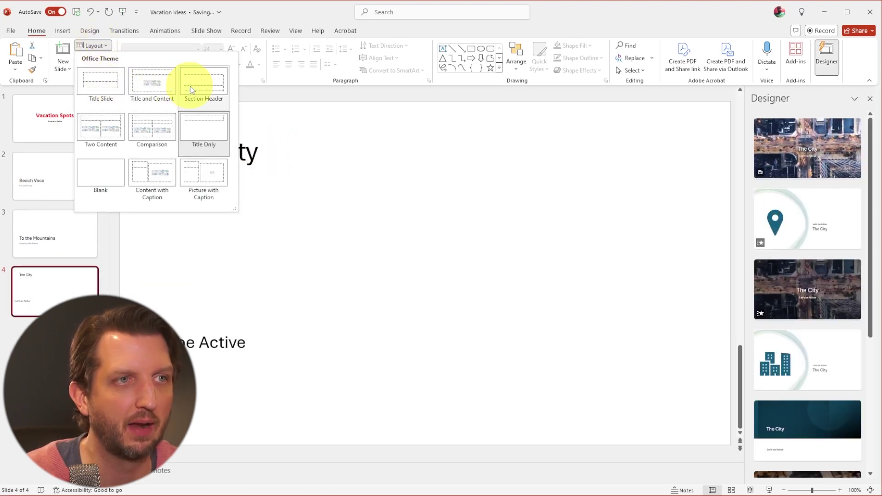
{"action": "left_click", "coordinate": [57, 236]}
{"action": "left_click", "coordinate": [102, 48]}
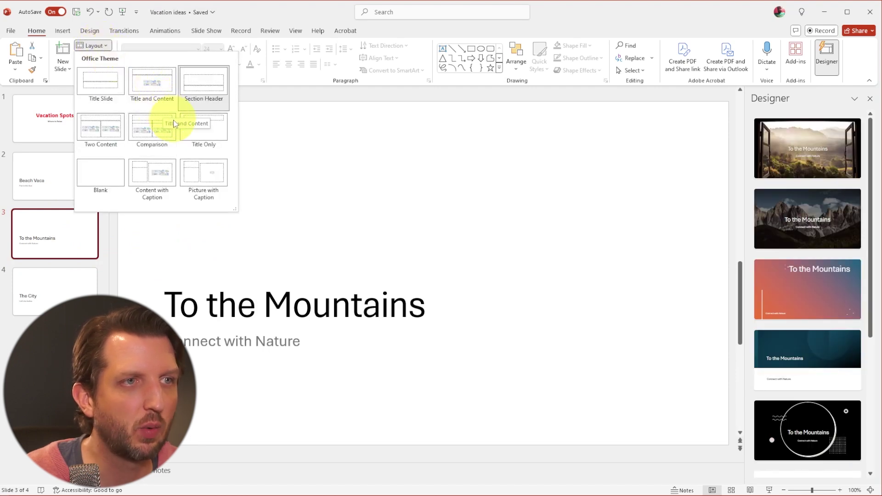
{"action": "left_click", "coordinate": [156, 87]}
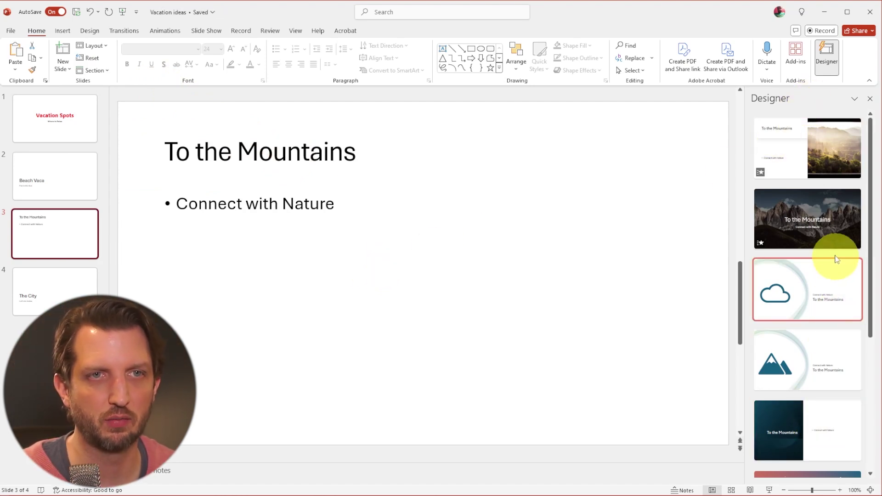
- Apply Designer photo ideas: mountain peaks to slide 3, beach to slide 2, city intersection to slide 4
{"action": "left_click", "coordinate": [833, 240]}
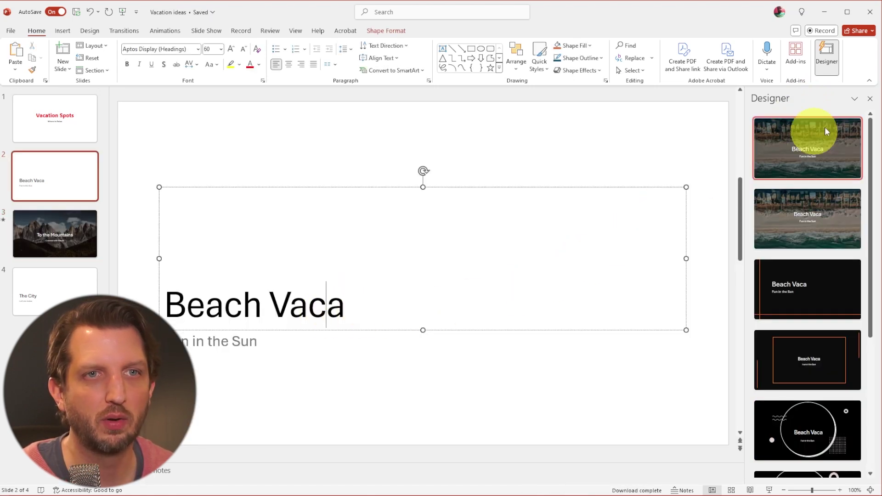
{"action": "left_click", "coordinate": [814, 148]}
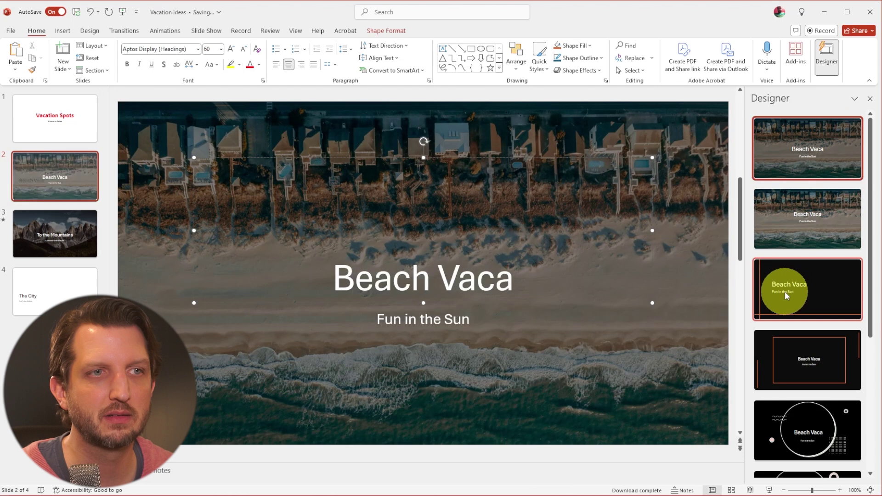
{"action": "left_click", "coordinate": [69, 289]}
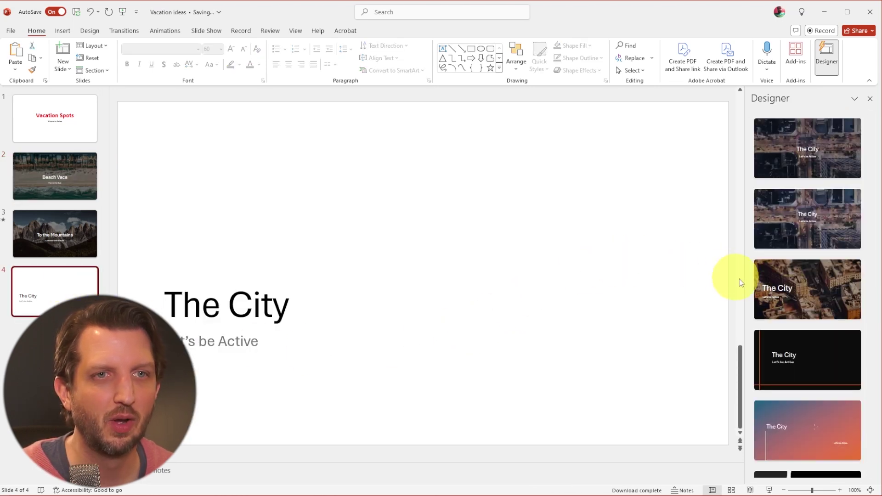
{"action": "left_click", "coordinate": [836, 221]}
- Review the redesigned mountains and beach slides, selecting their titles and background photo
{"action": "left_click", "coordinate": [60, 186]}
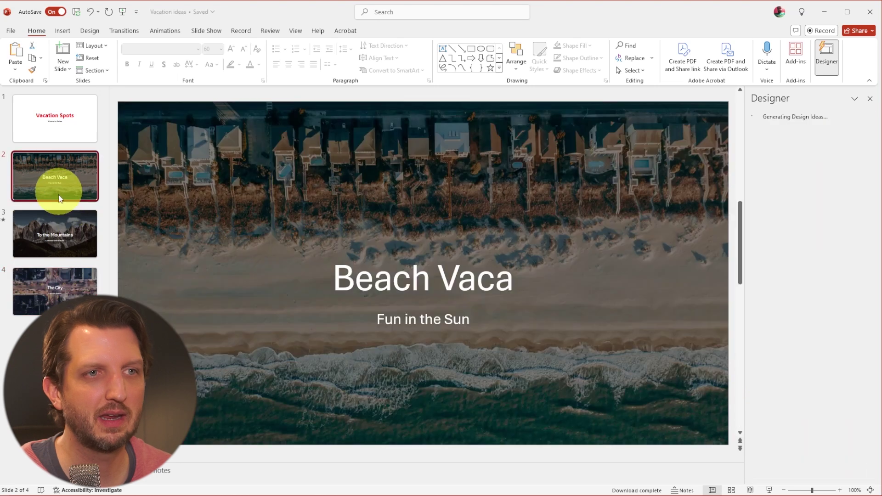
{"action": "left_click", "coordinate": [57, 237]}
{"action": "left_click", "coordinate": [337, 285]}
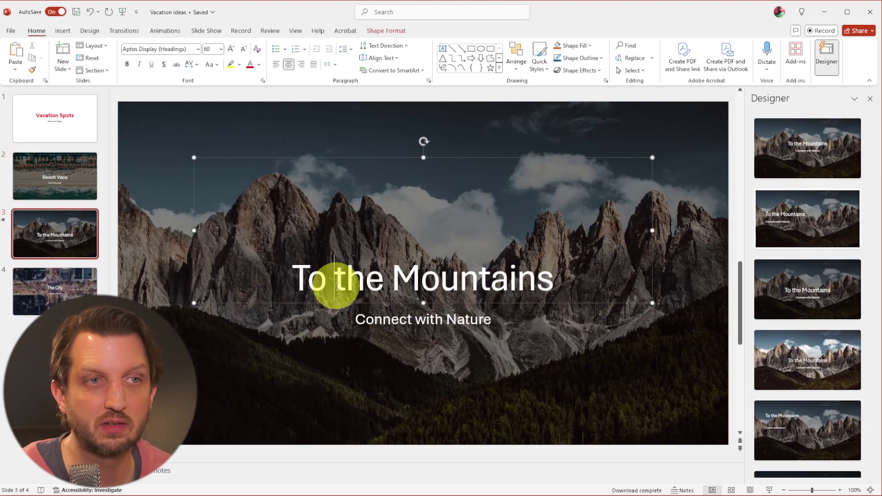
{"action": "left_click", "coordinate": [400, 321]}
{"action": "left_click", "coordinate": [393, 278]}
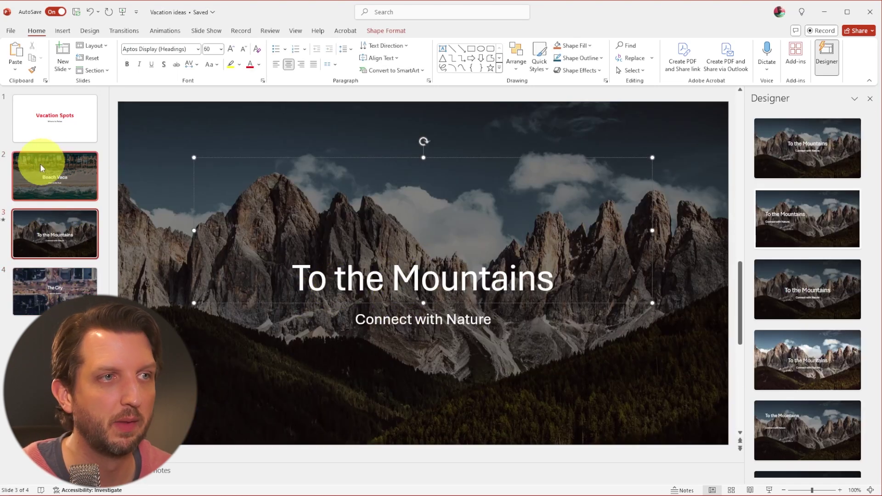
{"action": "left_click", "coordinate": [42, 175]}
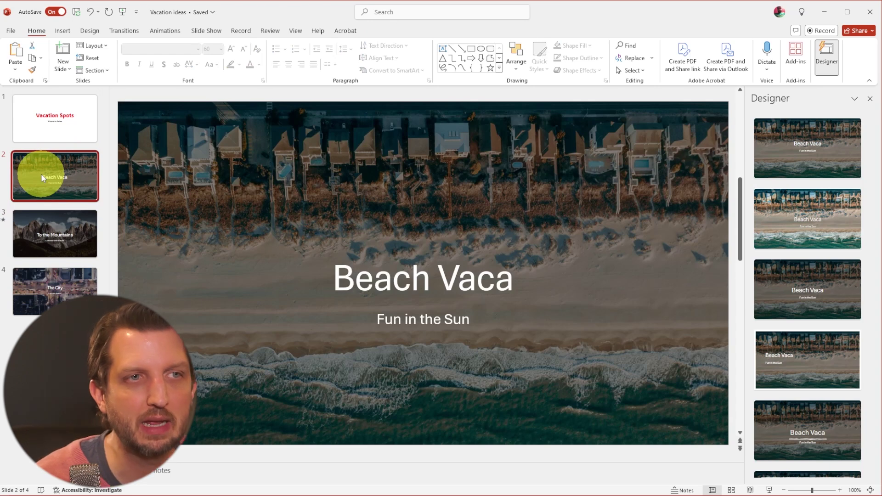
{"action": "left_click", "coordinate": [307, 183]}
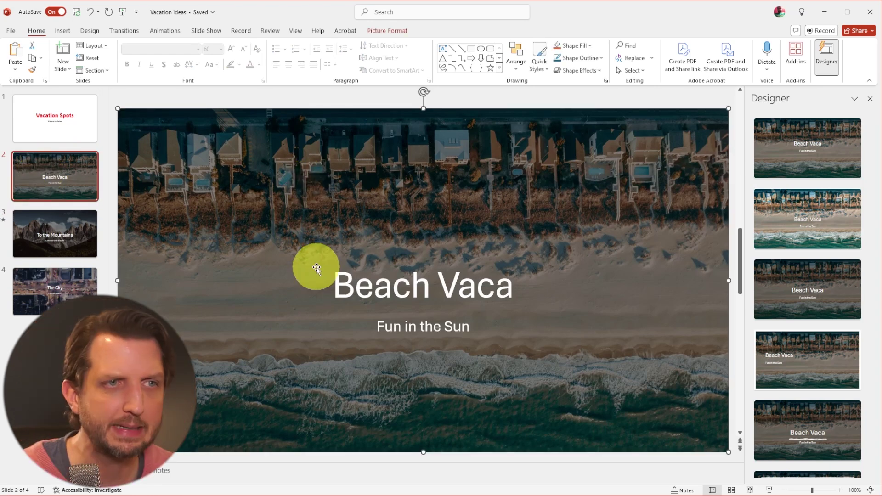
{"action": "scroll", "coordinate": [319, 262], "scroll_direction": "down", "scroll_amount": 2}
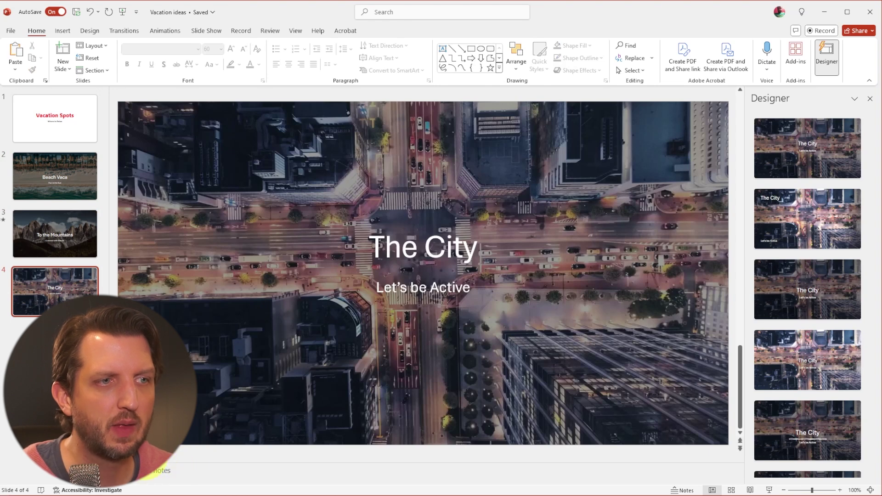
{"action": "left_click", "coordinate": [255, 473]}
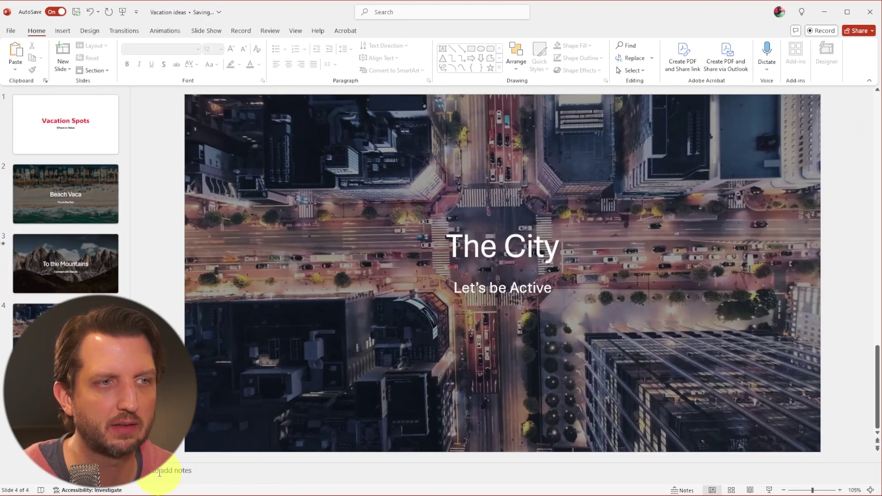
- Add speaker notes 'New York' and 'Chicago' to The City slide
{"action": "left_click", "coordinate": [160, 473]}
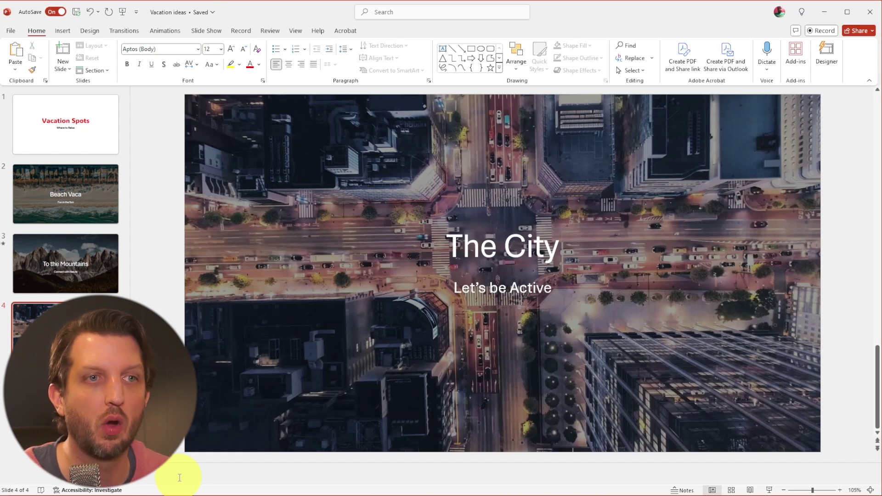
{"action": "type", "text": "New York "}
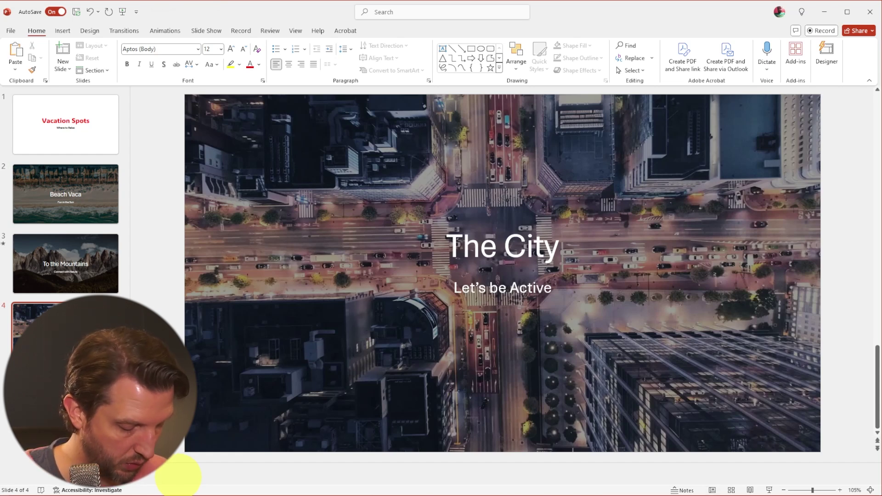
{"action": "type", "text": "Chicago"}
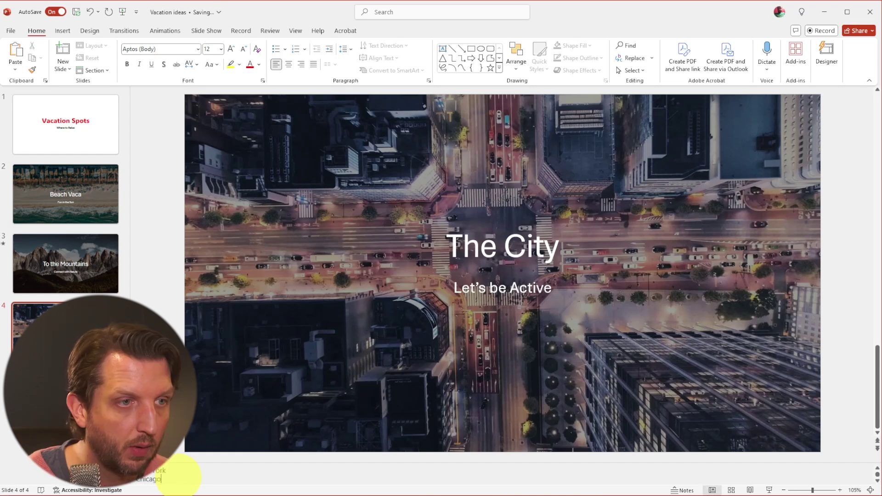
{"action": "key", "text": "Return"}
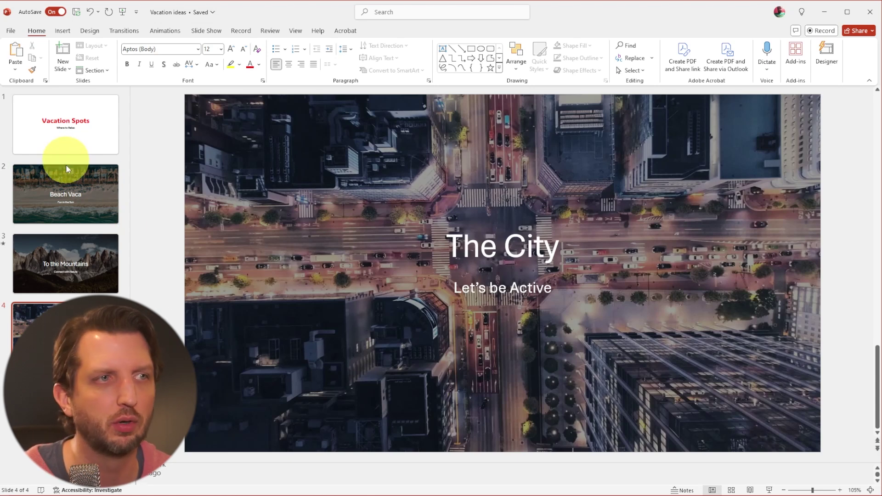
{"action": "left_click", "coordinate": [68, 189]}
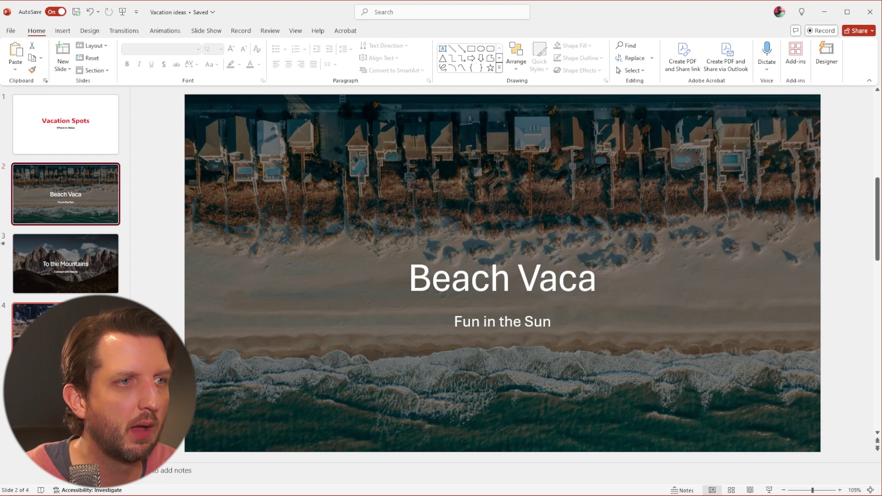
- Move The City up to become slide 2 and check the new order
{"action": "left_click_drag", "start_coordinate": [64, 317], "coordinate": [59, 201]}
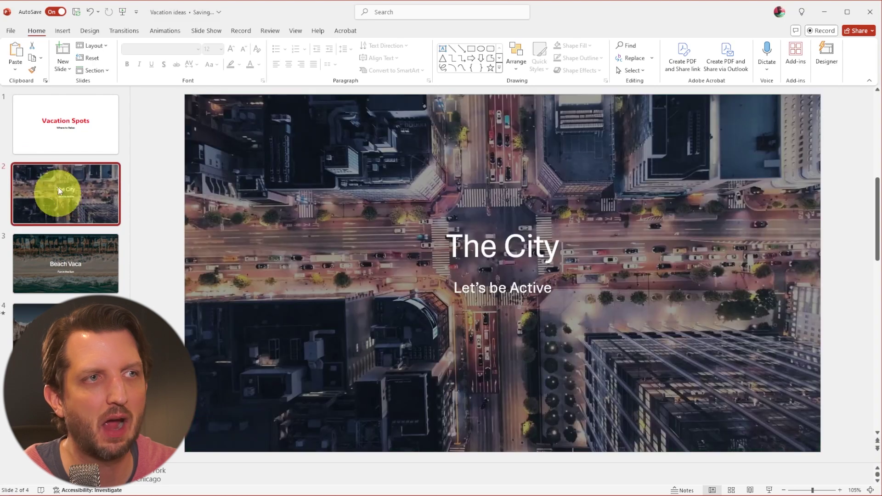
{"action": "left_click", "coordinate": [64, 134]}
{"action": "left_click", "coordinate": [62, 188]}
{"action": "left_click", "coordinate": [66, 250]}
{"action": "left_click", "coordinate": [64, 317]}
- Move Beach Vaca below To the Mountains so it becomes slide 4, then verify the order
{"action": "left_click_drag", "start_coordinate": [69, 279], "coordinate": [64, 324]}
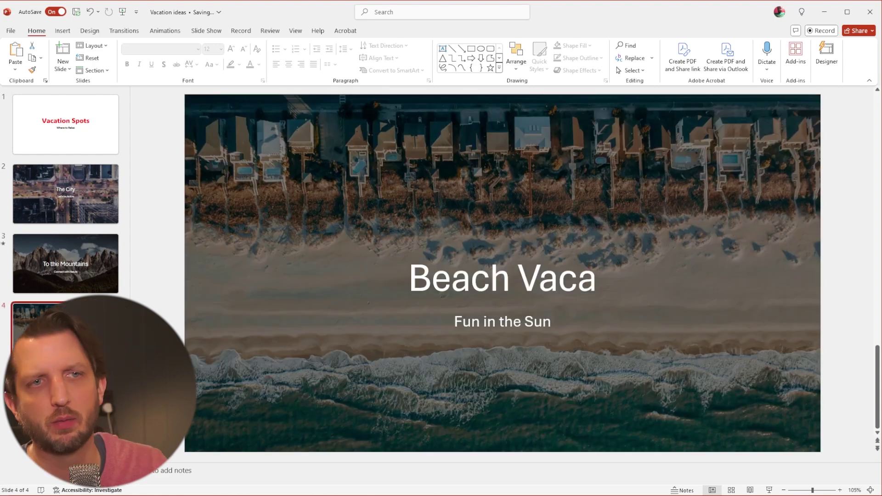
{"action": "left_click", "coordinate": [47, 243]}
{"action": "left_click", "coordinate": [51, 188]}
{"action": "left_click", "coordinate": [57, 261]}
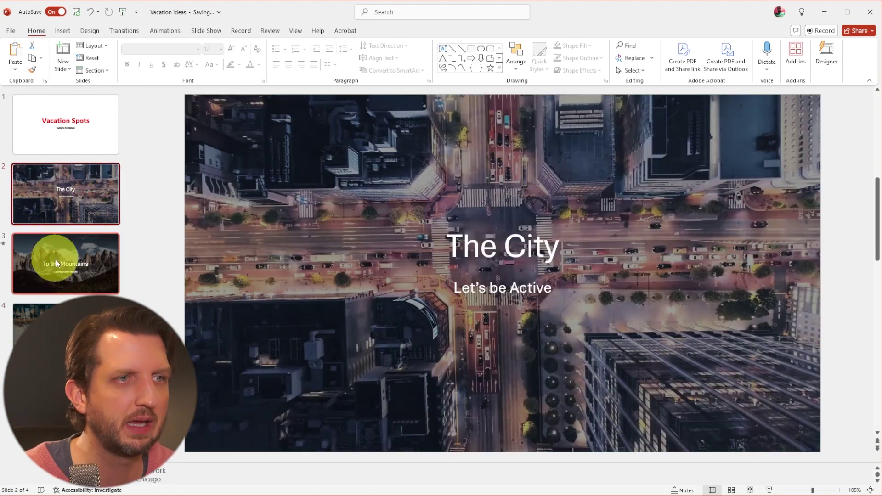
{"action": "left_click", "coordinate": [62, 322]}
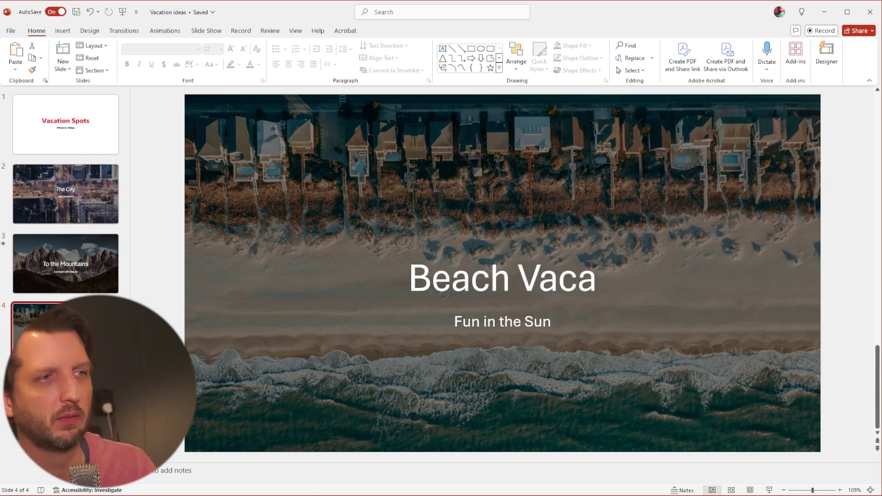
{"action": "left_click", "coordinate": [25, 184]}
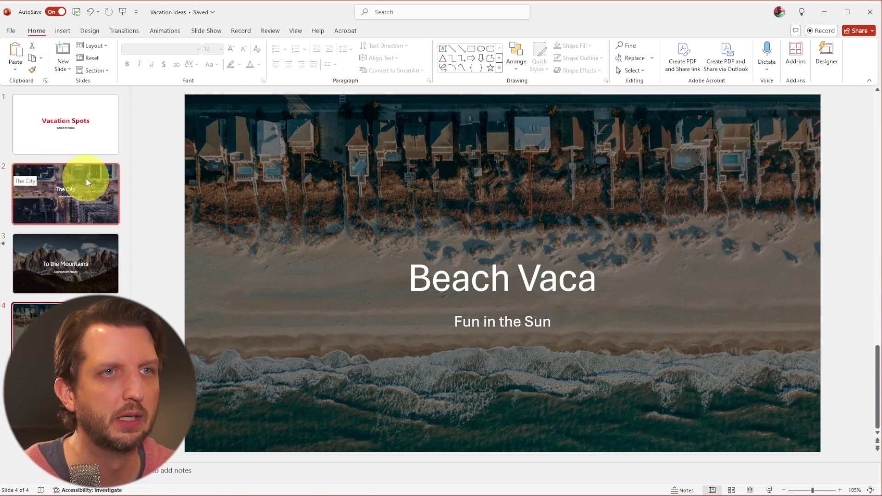
{"action": "left_click", "coordinate": [130, 33]}
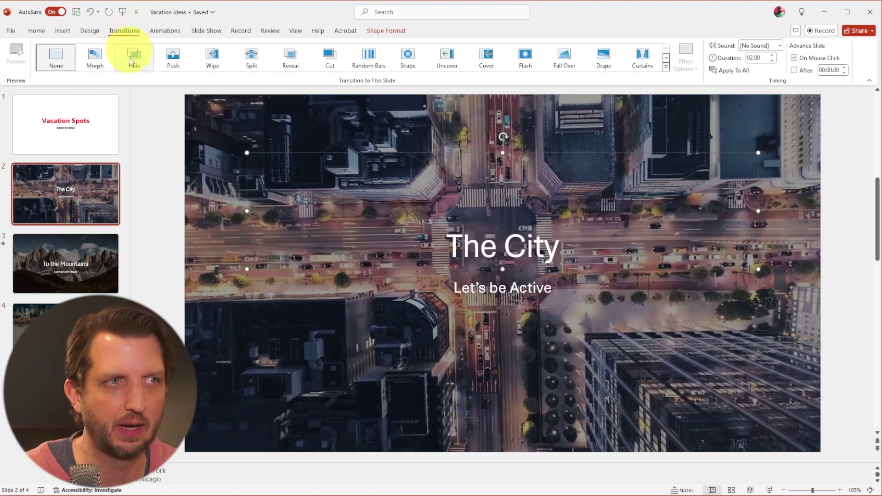
- Apply Morph to The City, Wipe to To the Mountains, and Shape to Beach Vaca
{"action": "left_click", "coordinate": [70, 274]}
{"action": "key", "text": "Down"}
{"action": "left_click", "coordinate": [75, 276]}
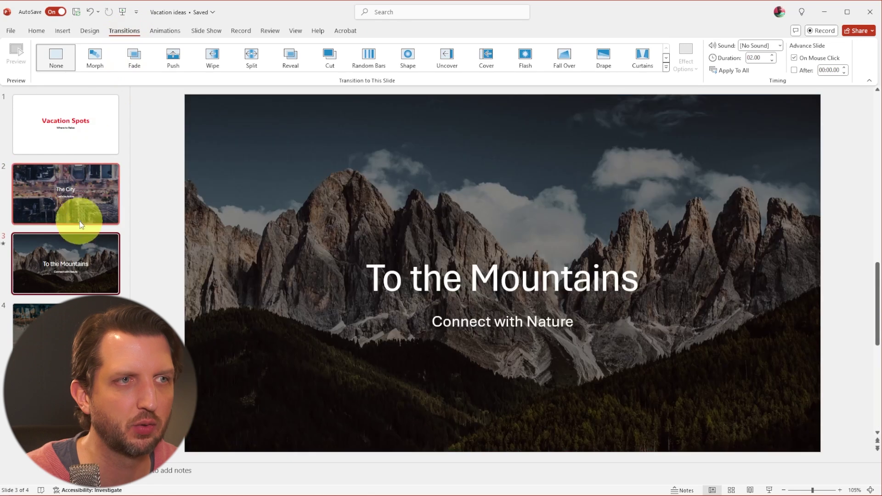
{"action": "left_click", "coordinate": [79, 207]}
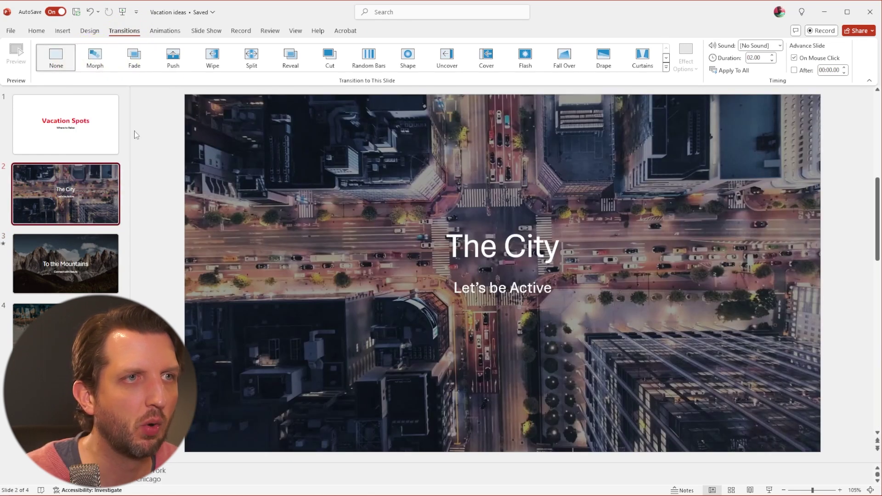
{"action": "left_click", "coordinate": [94, 57]}
{"action": "left_click", "coordinate": [60, 253]}
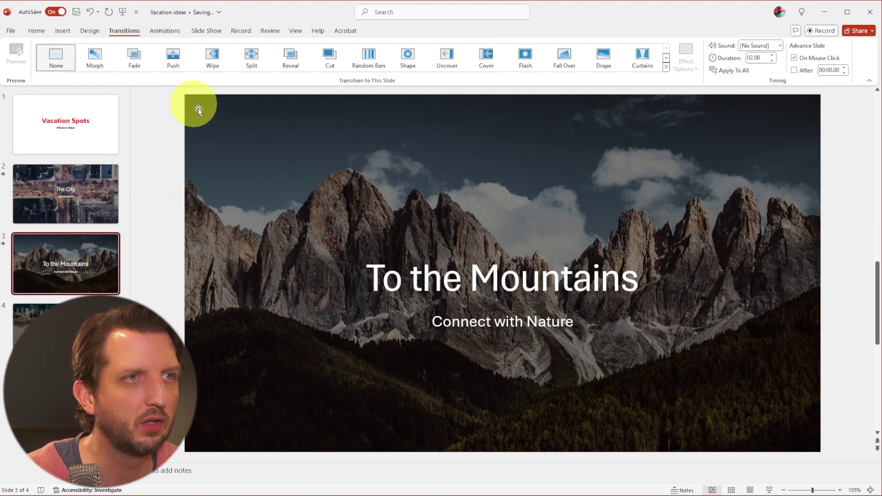
{"action": "left_click", "coordinate": [211, 55]}
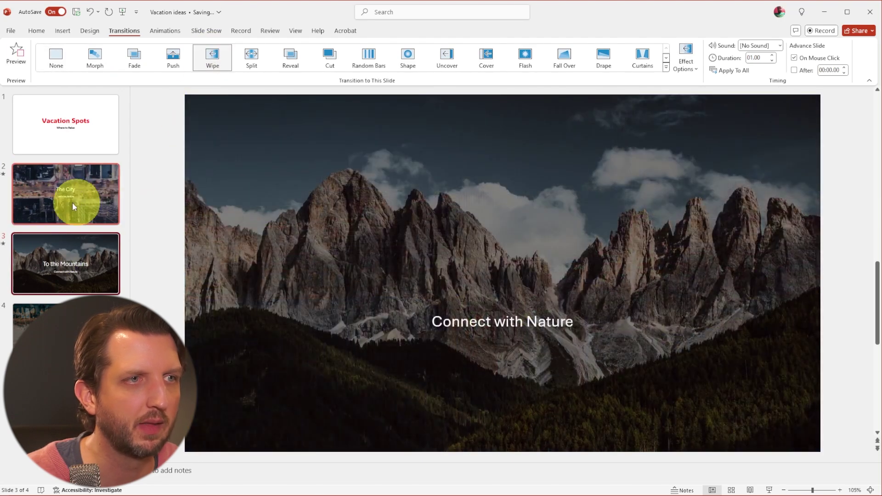
{"action": "left_click", "coordinate": [71, 203]}
{"action": "scroll", "coordinate": [248, 220], "scroll_direction": "down", "scroll_amount": 2}
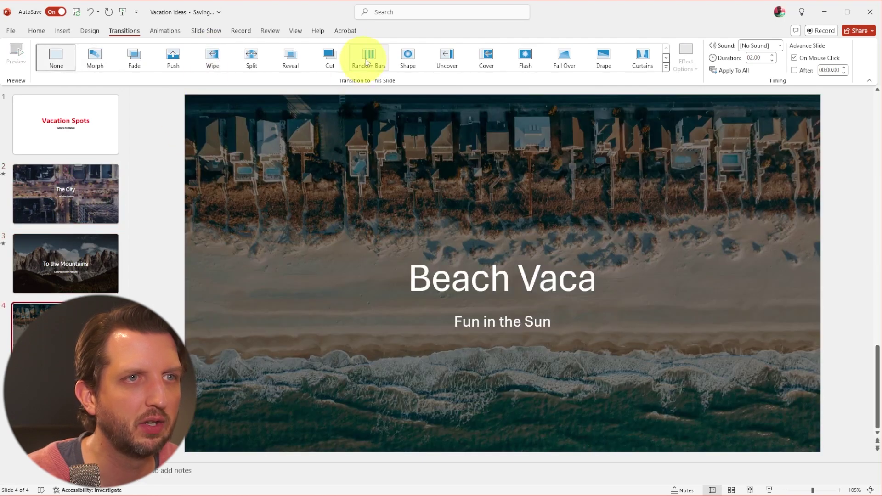
{"action": "left_click", "coordinate": [393, 62]}
- Preview the mountains transition and change it to Curtains lasting 06.00 seconds
{"action": "left_click", "coordinate": [66, 263]}
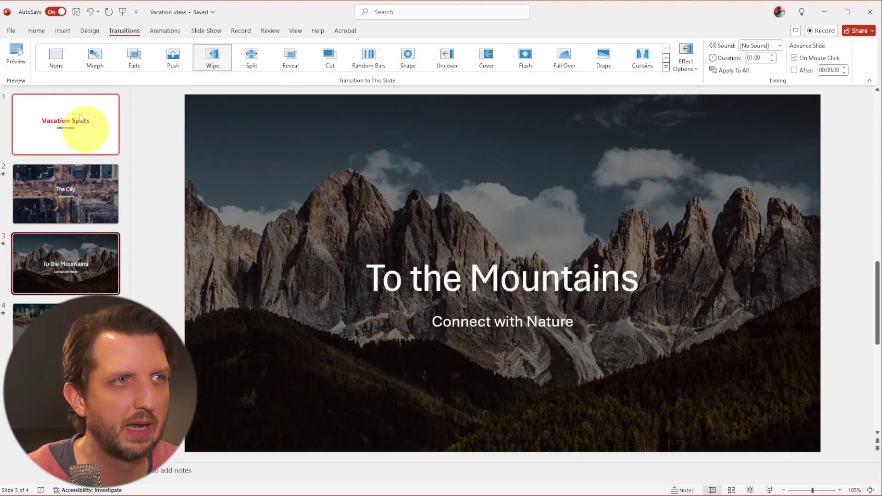
{"action": "left_click", "coordinate": [16, 54]}
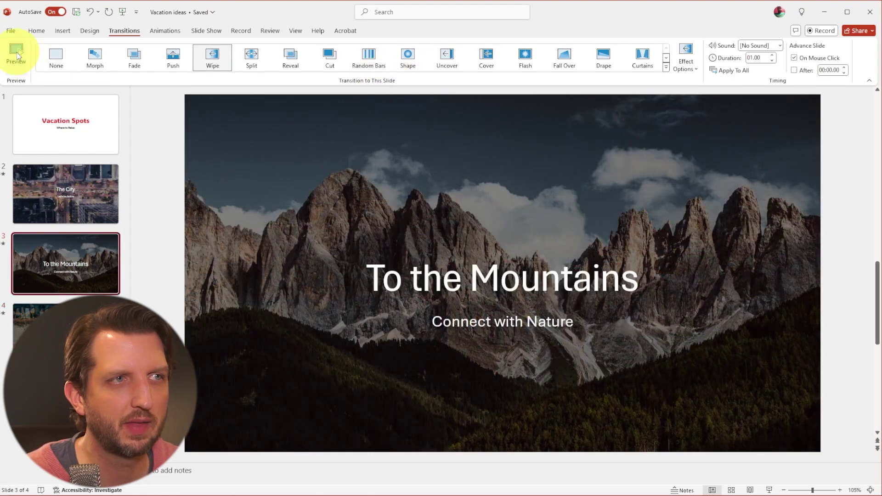
{"action": "left_click", "coordinate": [17, 55]}
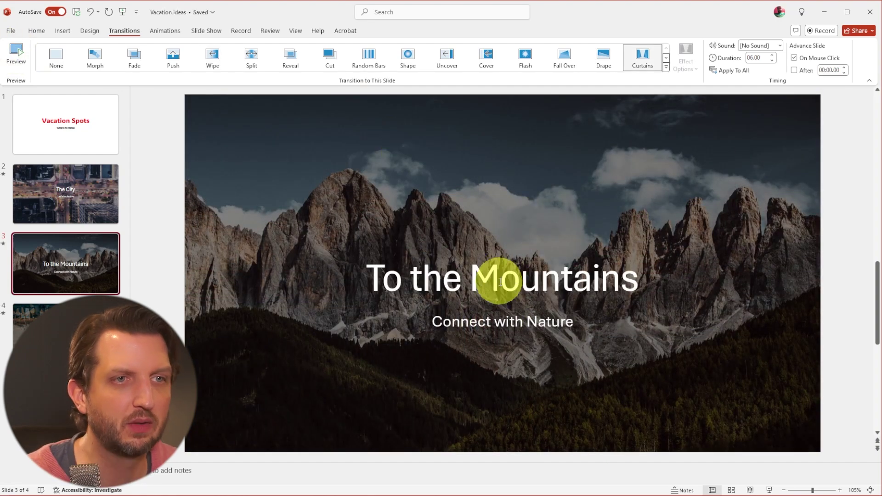
{"action": "left_click", "coordinate": [496, 276]}
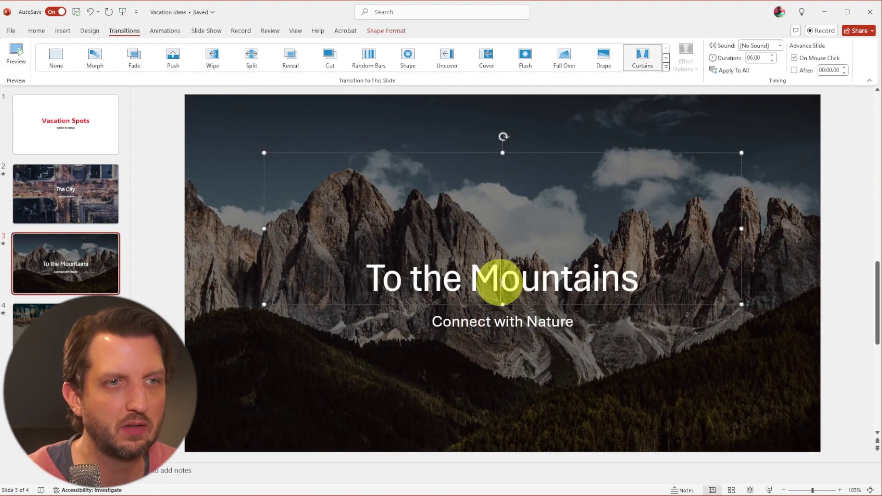
{"action": "left_click", "coordinate": [160, 31]}
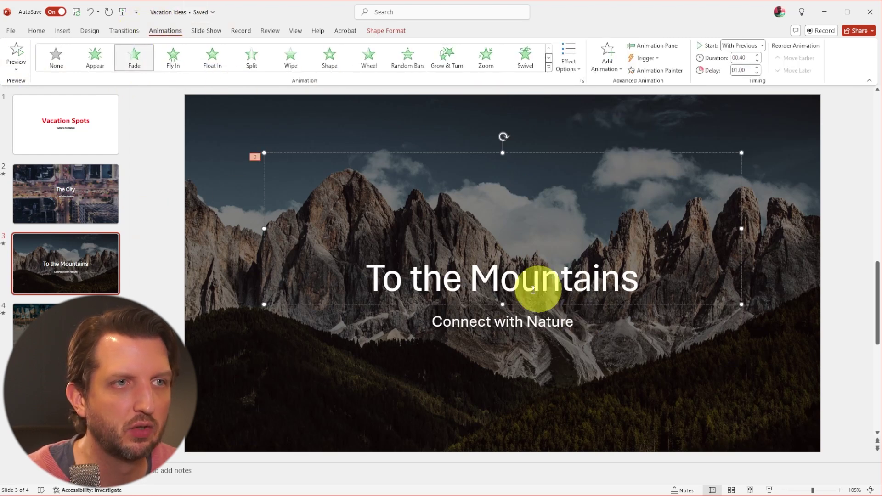
- Give the To the Mountains title a Fade entrance and the Connect with Nature subtitle a Wheel entrance
{"action": "left_click", "coordinate": [517, 278]}
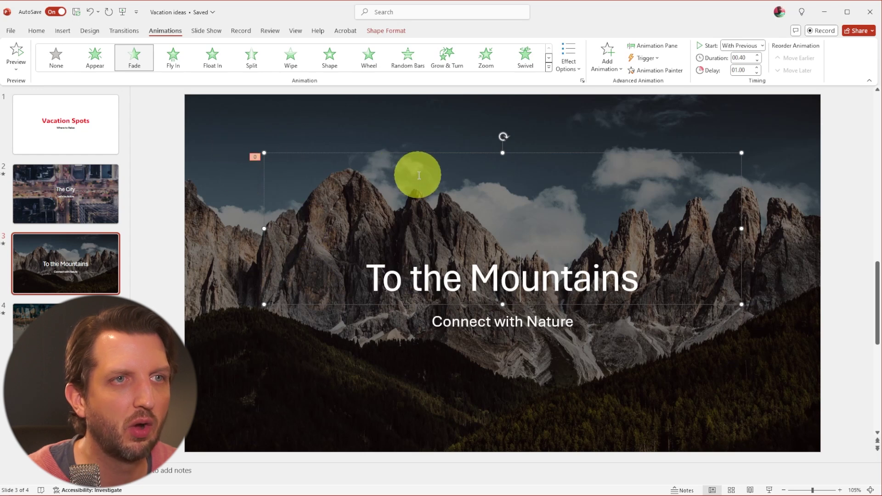
{"action": "left_click", "coordinate": [137, 59]}
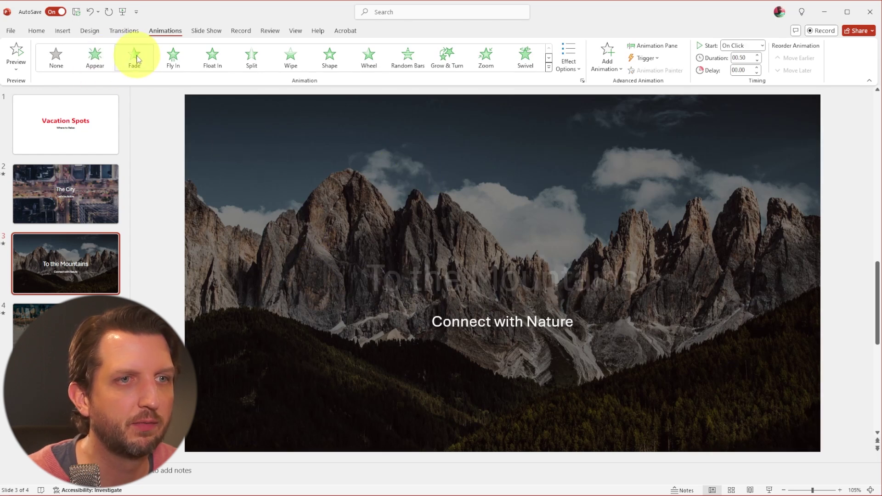
{"action": "left_click", "coordinate": [528, 326]}
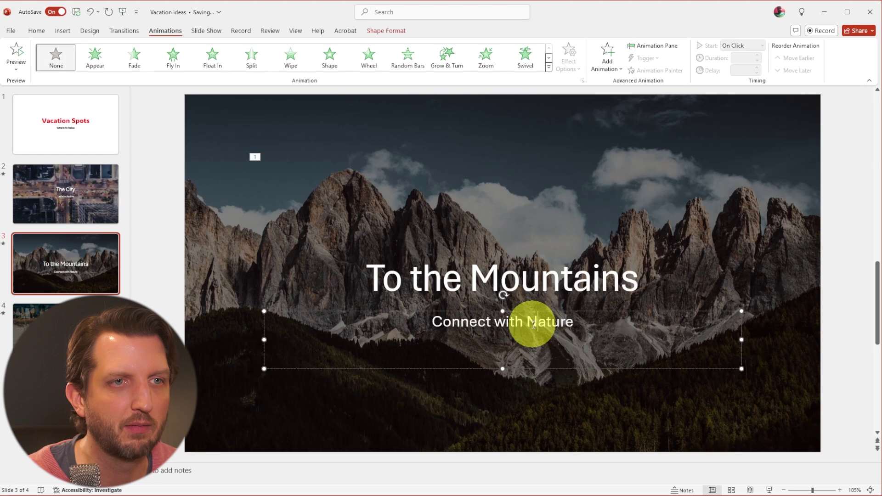
{"action": "left_click", "coordinate": [369, 56]}
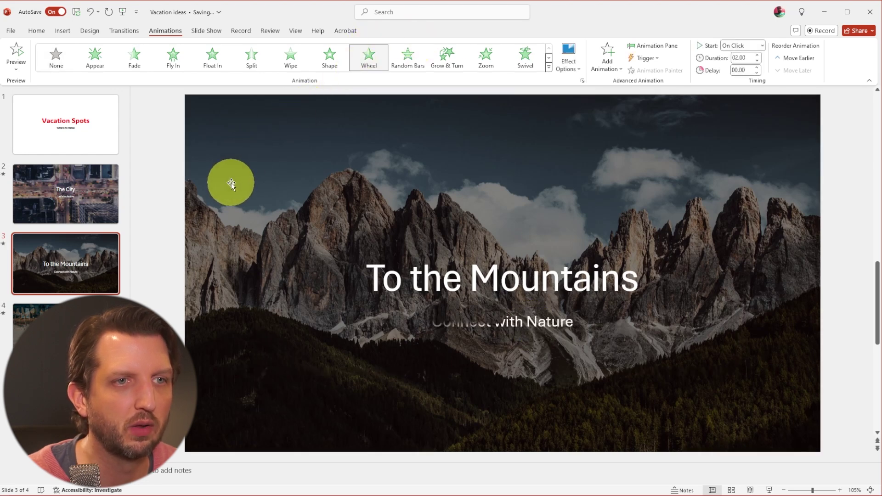
- Preview the slide's animations, then move to the Beach Vaca slide
{"action": "left_click", "coordinate": [16, 63]}
{"action": "left_click", "coordinate": [16, 59]}
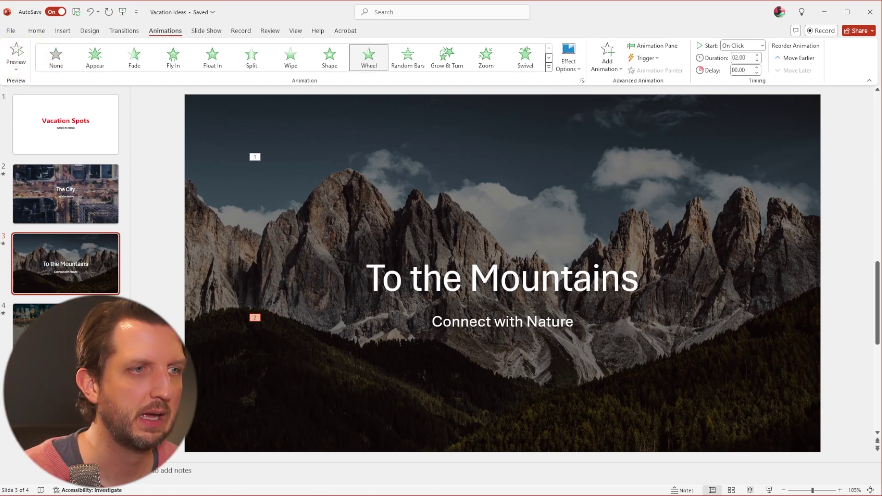
{"action": "left_click", "coordinate": [35, 321]}
- Add a new blank slide and move it to position 3
{"action": "left_click", "coordinate": [39, 31]}
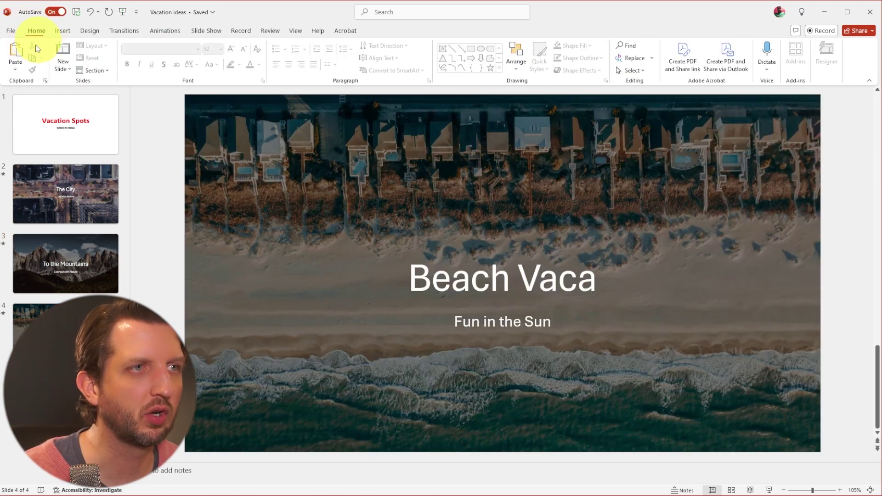
{"action": "left_click", "coordinate": [66, 62]}
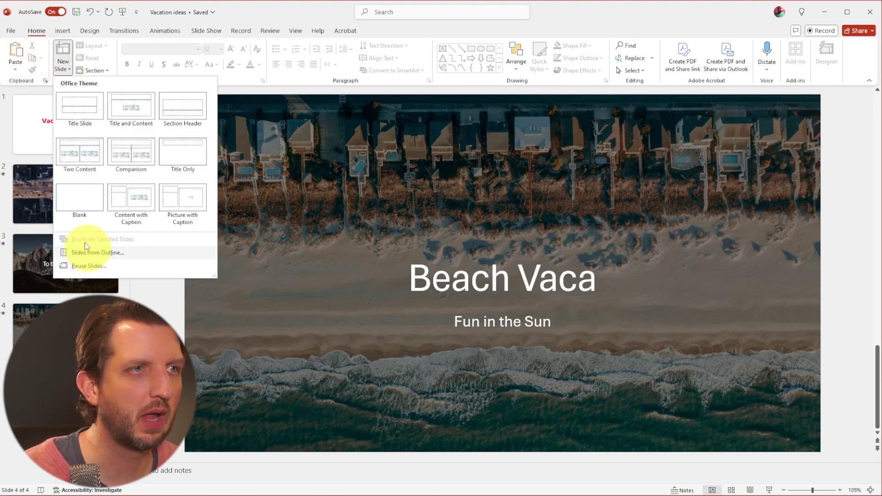
{"action": "left_click", "coordinate": [66, 200]}
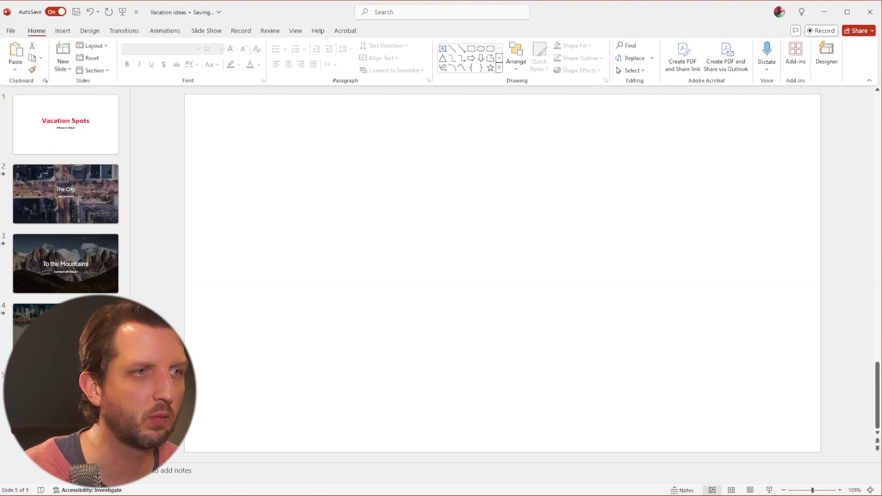
{"action": "left_click_drag", "start_coordinate": [69, 399], "coordinate": [89, 262]}
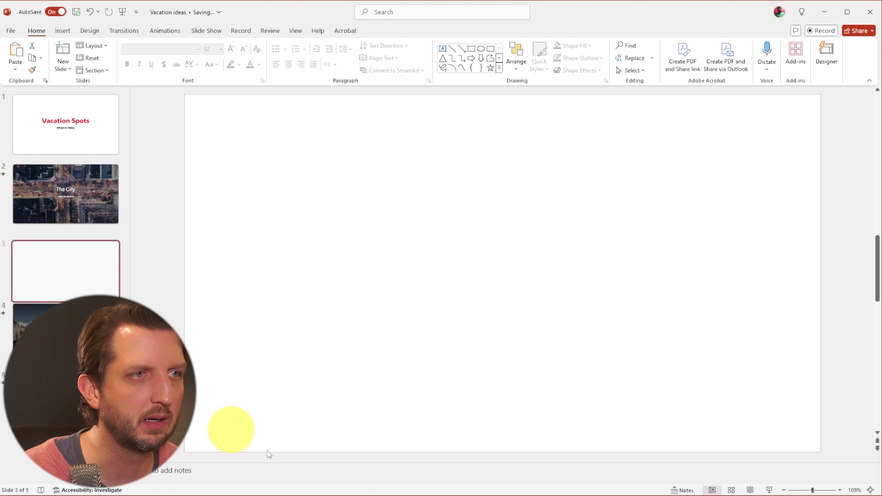
- Insert a stock photo of theater seats onto the new slide
{"action": "left_click", "coordinate": [62, 30]}
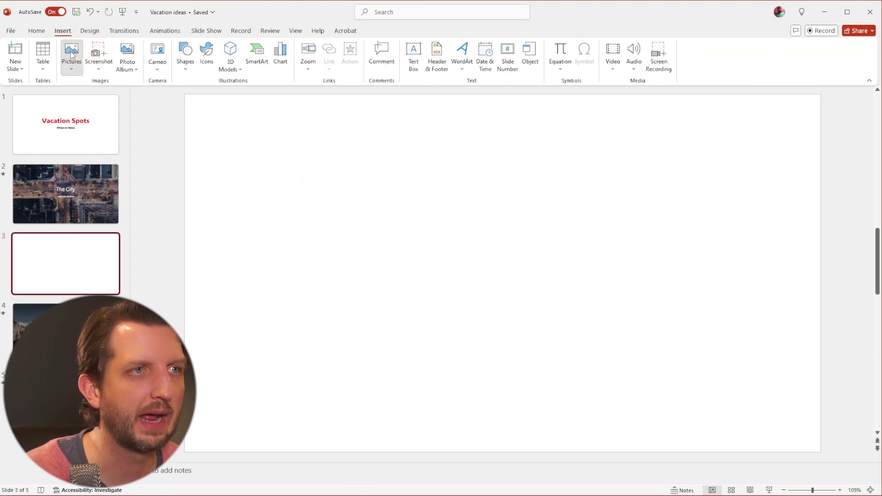
{"action": "left_click", "coordinate": [71, 55]}
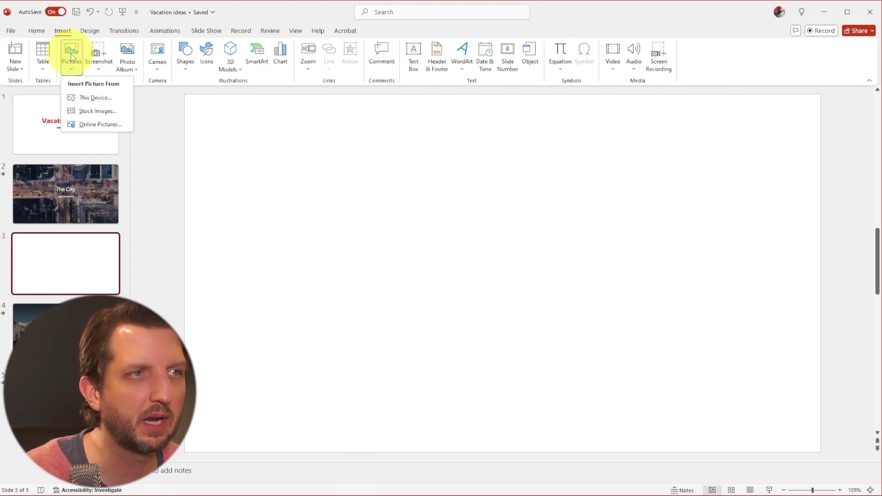
{"action": "left_click", "coordinate": [95, 111]}
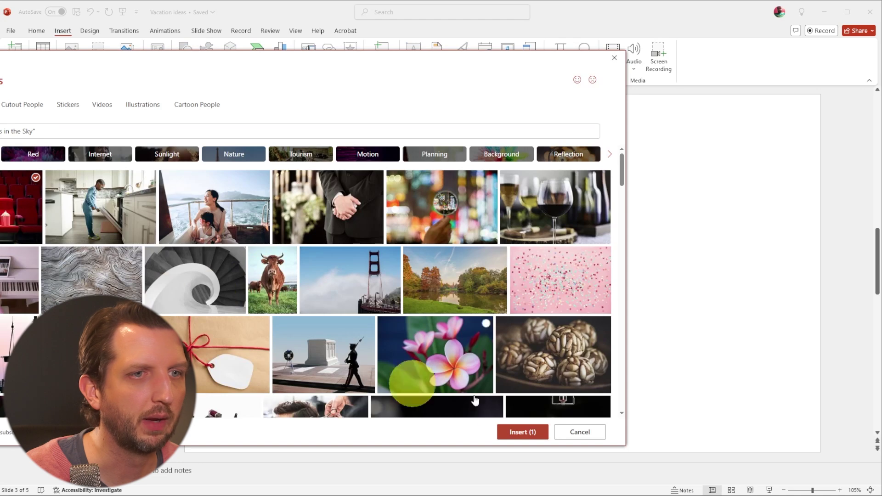
{"action": "left_click", "coordinate": [514, 432]}
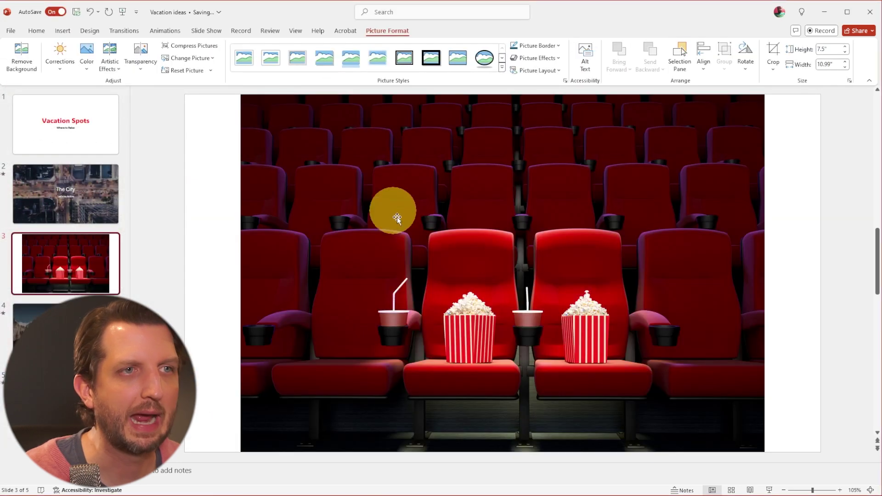
- Return to slide 3 and select the theater-seats picture
{"action": "left_click", "coordinate": [79, 166]}
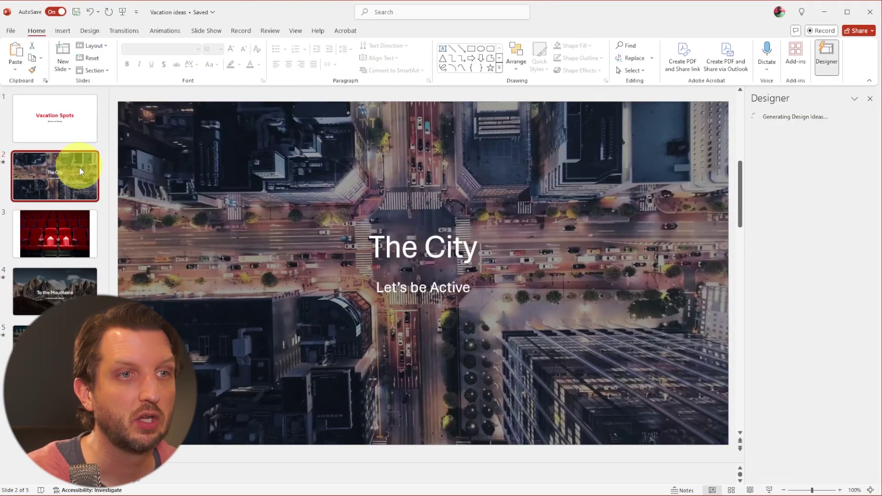
{"action": "left_click", "coordinate": [66, 220]}
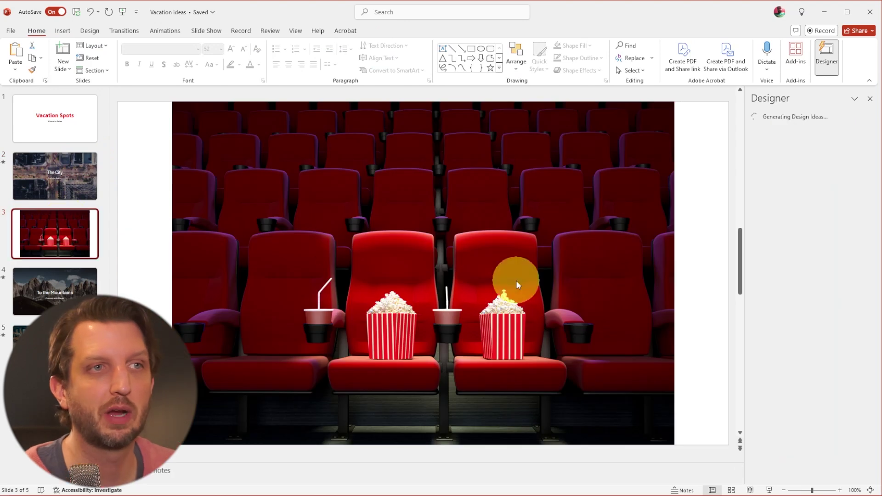
{"action": "left_click", "coordinate": [396, 201]}
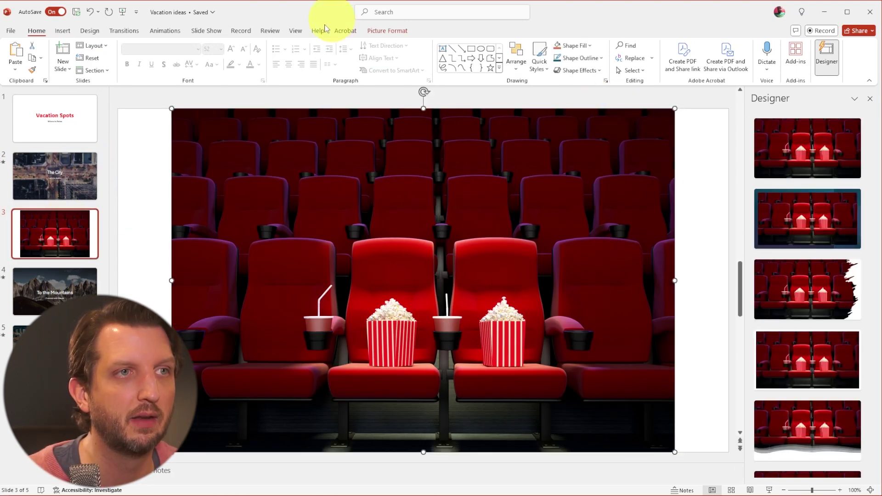
- Give the cinema-seats photo a Fly In entrance and preview it
{"action": "left_click", "coordinate": [165, 31]}
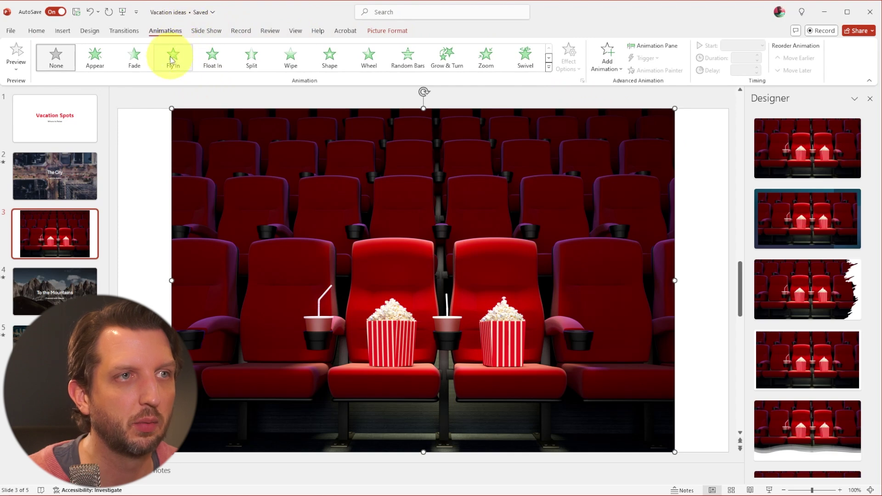
{"action": "left_click", "coordinate": [174, 56]}
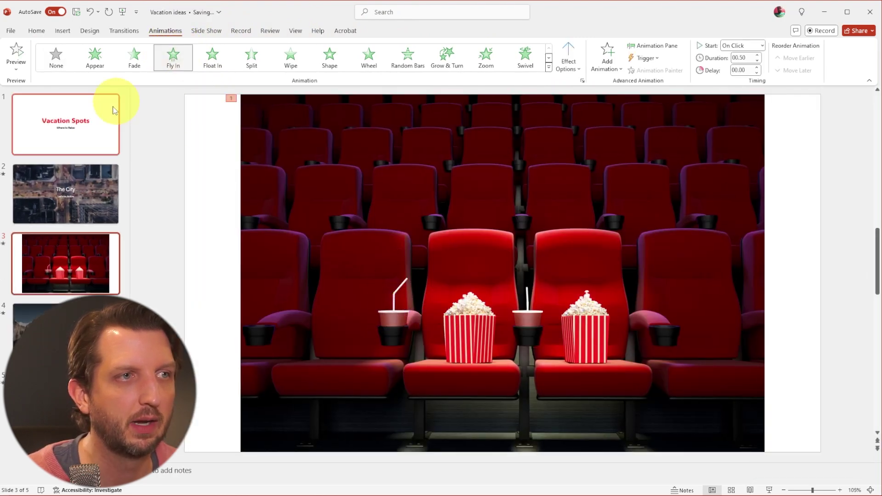
{"action": "left_click", "coordinate": [17, 54]}
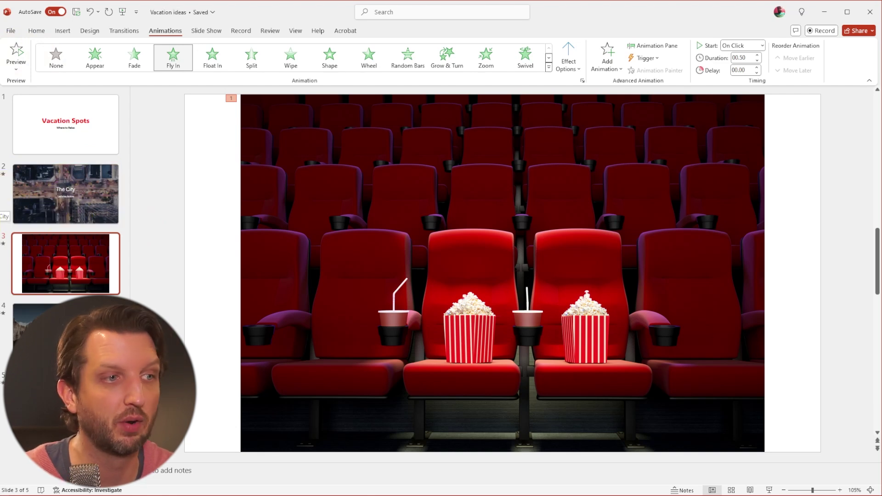
{"action": "right_click", "coordinate": [118, 281]}
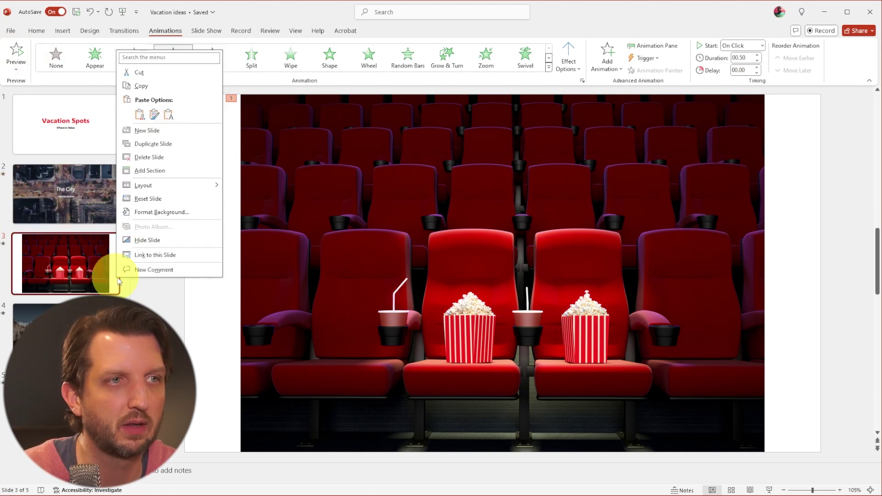
- Delete the theater-seats slide and apply the wooden-floor theme to the deck
{"action": "left_click", "coordinate": [177, 158]}
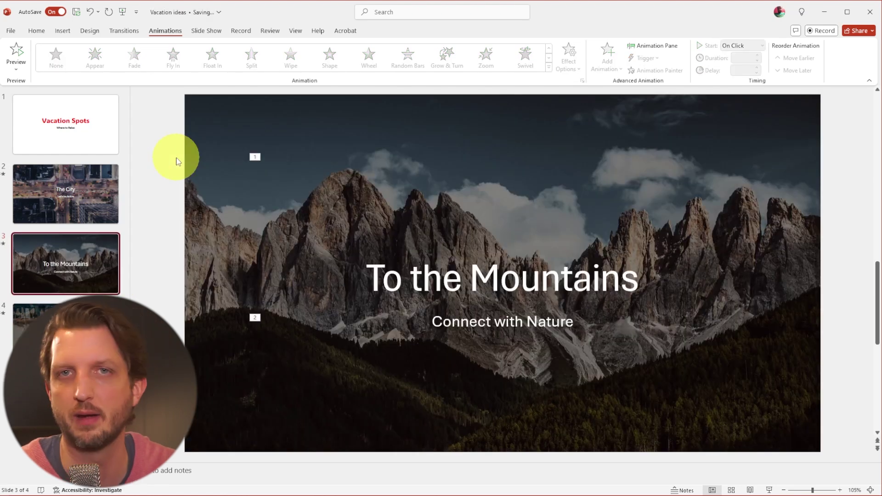
{"action": "left_click", "coordinate": [62, 31]}
{"action": "left_click", "coordinate": [44, 30]}
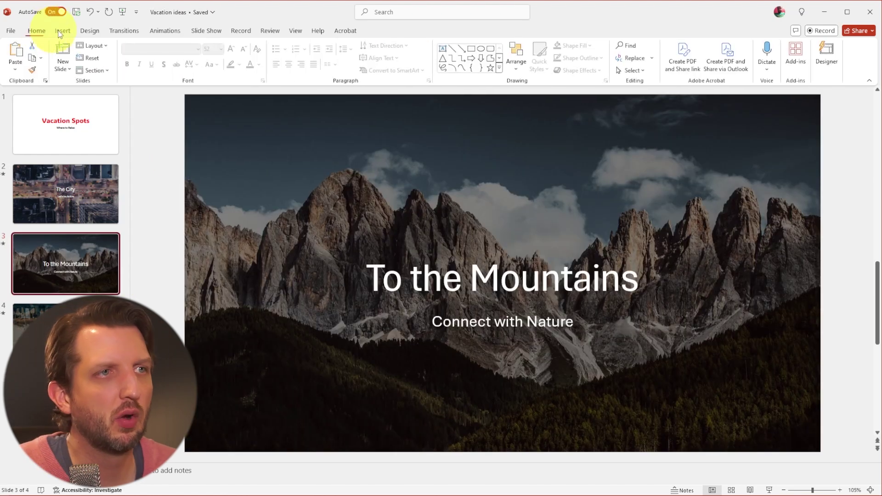
{"action": "left_click", "coordinate": [90, 31]}
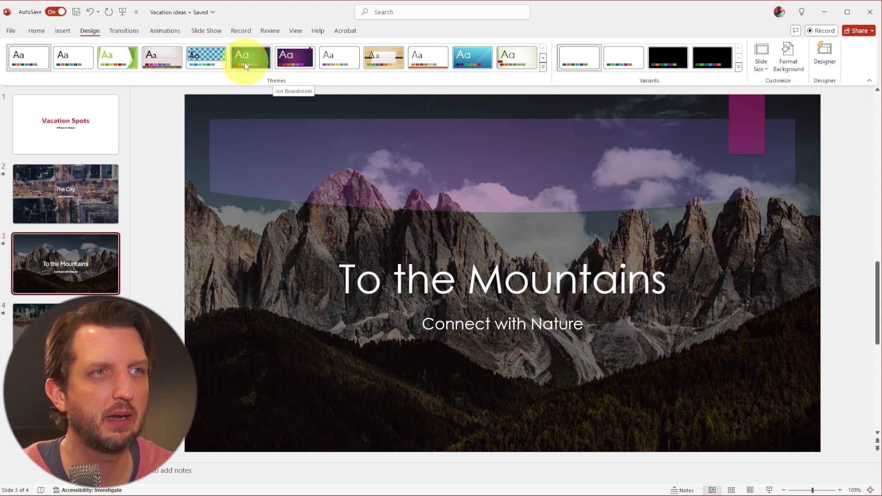
{"action": "left_click", "coordinate": [160, 62]}
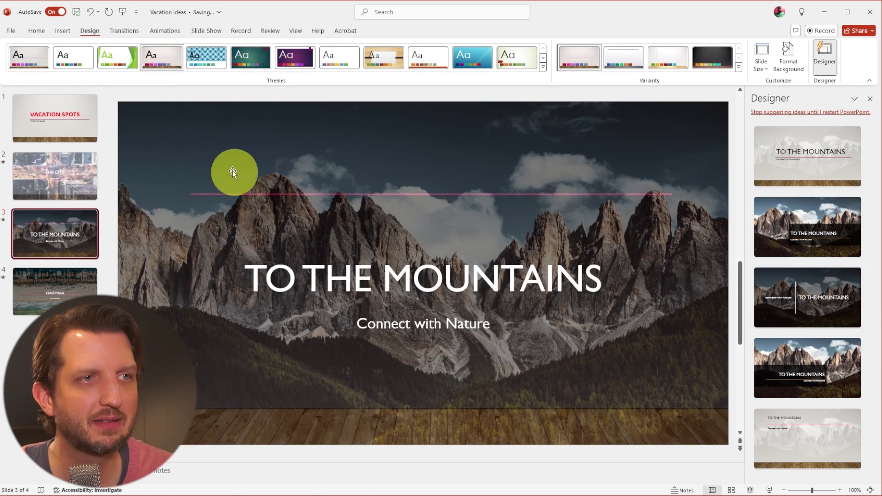
- Review all four slides in the wood theme, then switch to the purple Ion Boardroom theme
{"action": "left_click", "coordinate": [56, 110]}
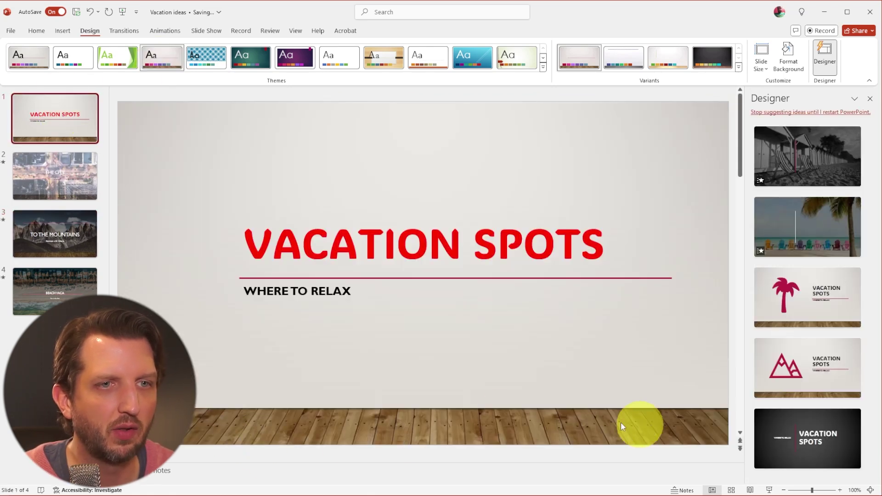
{"action": "left_click", "coordinate": [52, 177]}
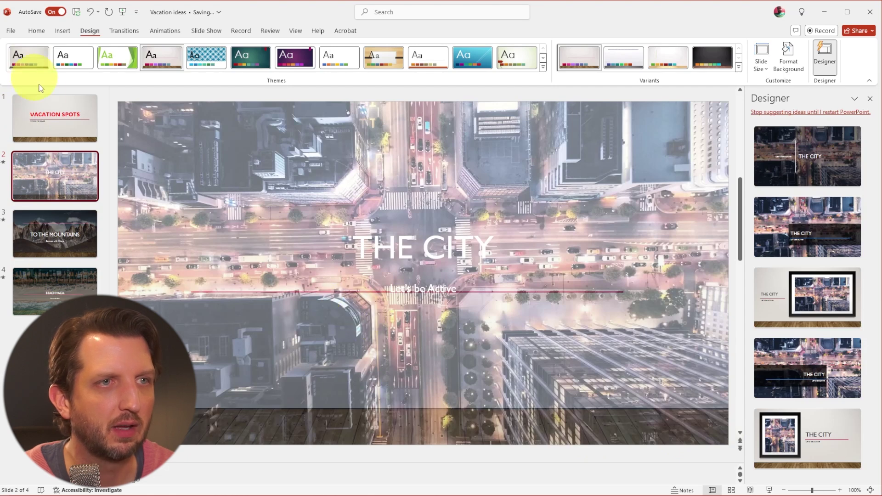
{"action": "left_click", "coordinate": [59, 290]}
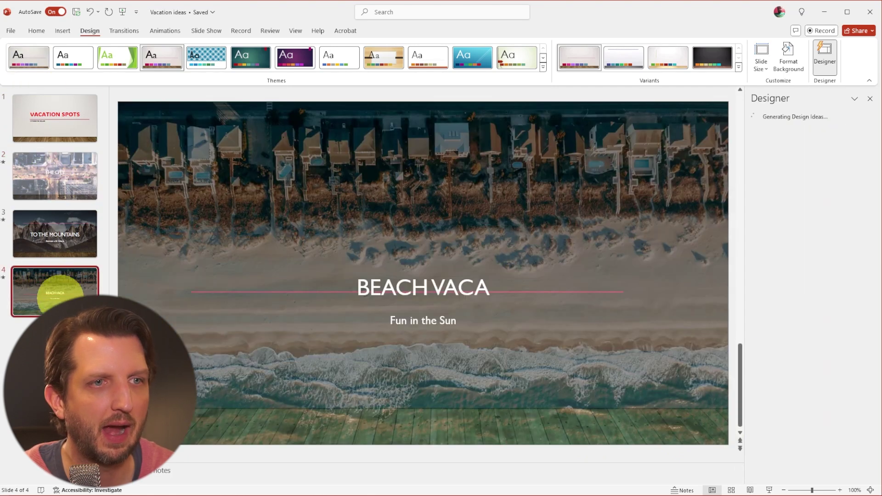
{"action": "left_click", "coordinate": [29, 218]}
{"action": "left_click", "coordinate": [51, 181]}
{"action": "left_click", "coordinate": [57, 276]}
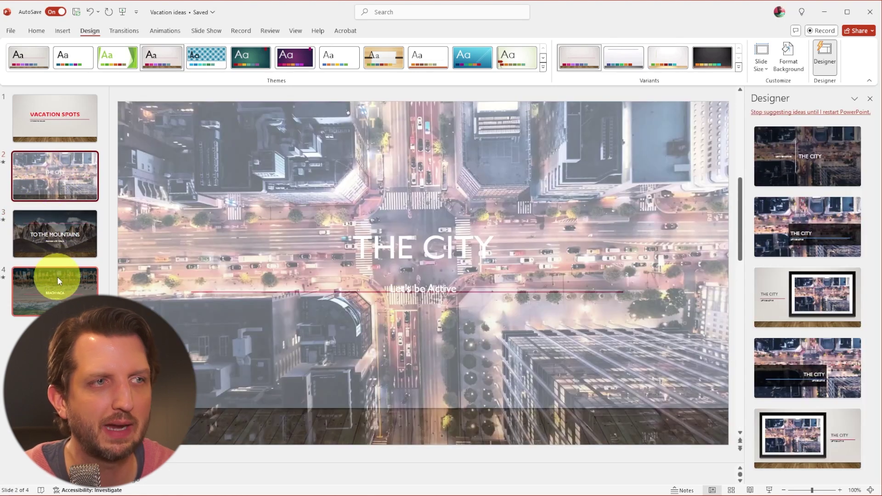
{"action": "left_click", "coordinate": [60, 230]}
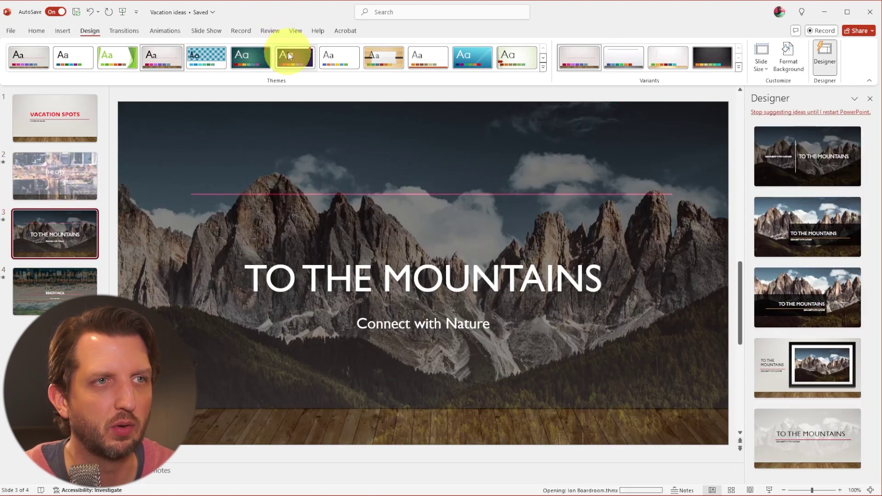
{"action": "left_click", "coordinate": [290, 57]}
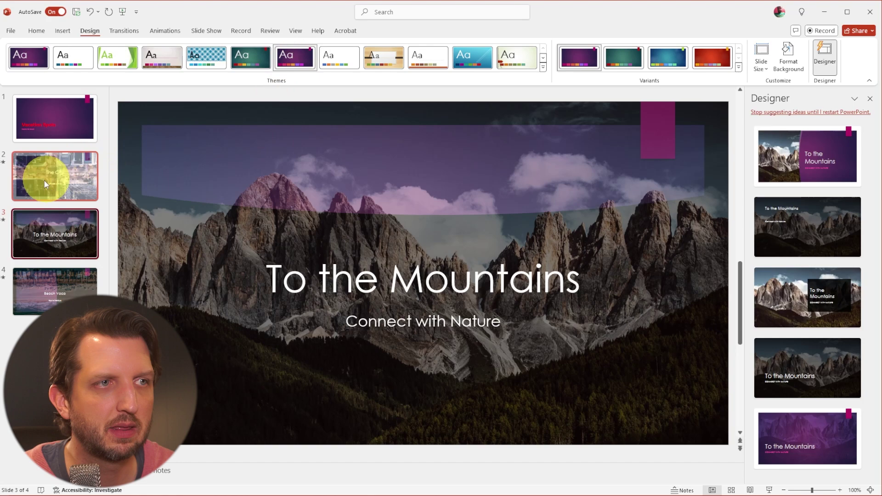
- Check the slides in Ion Boardroom, trying the blue-green variant before keeping purple
{"action": "left_click", "coordinate": [57, 184]}
{"action": "left_click", "coordinate": [53, 230]}
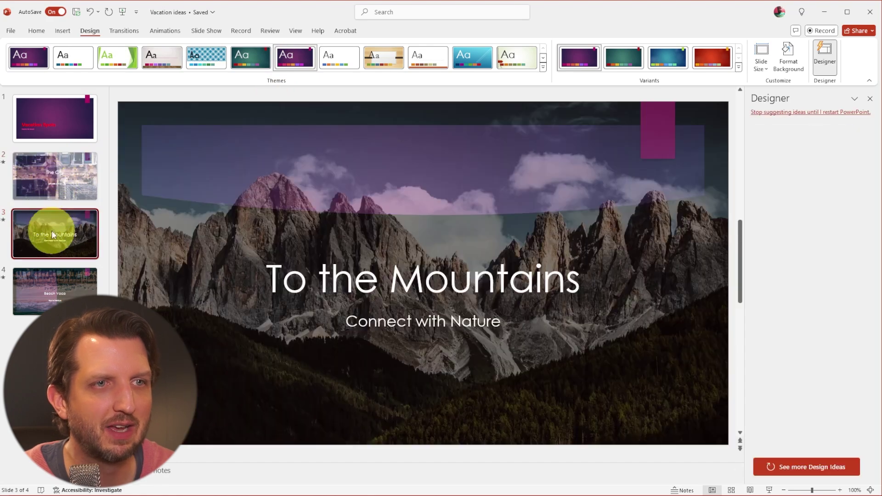
{"action": "left_click", "coordinate": [59, 282]}
{"action": "left_click", "coordinate": [63, 251]}
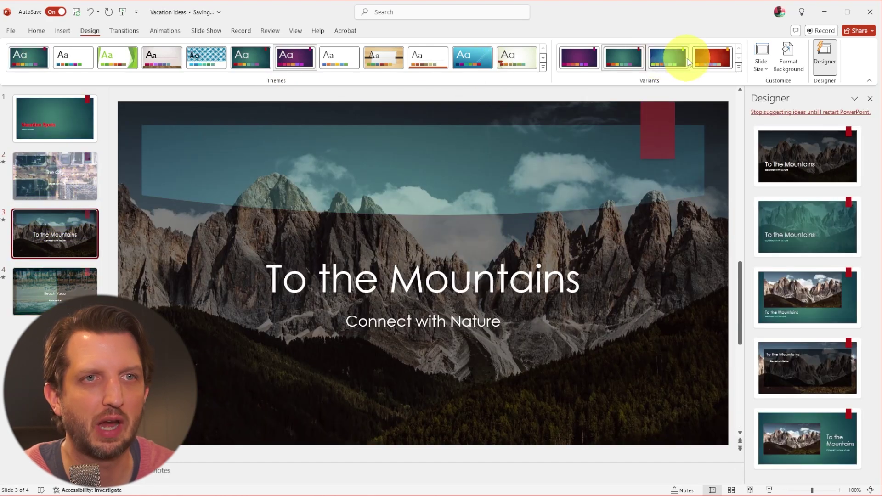
{"action": "left_click", "coordinate": [680, 59]}
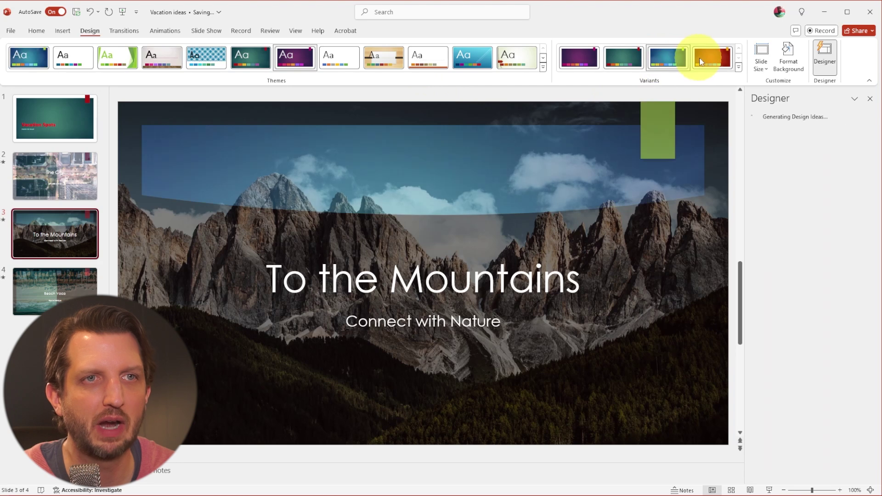
{"action": "left_click", "coordinate": [589, 56]}
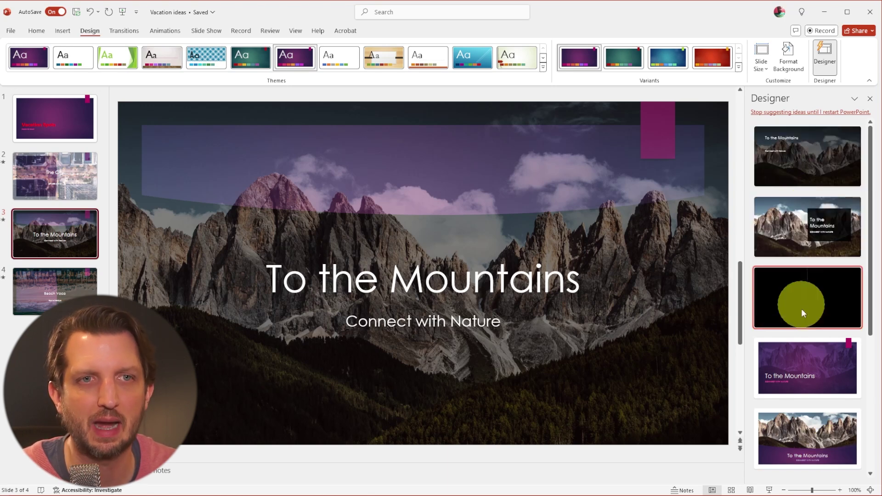
- Give the mountains slide a purple-tinted Designer layout and the beach slide a white layout with photo at right
{"action": "left_click", "coordinate": [809, 376]}
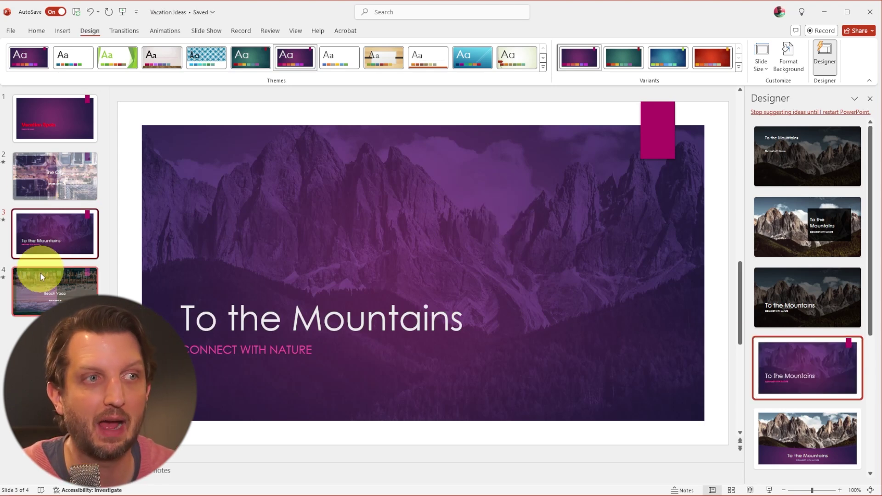
{"action": "left_click", "coordinate": [46, 298]}
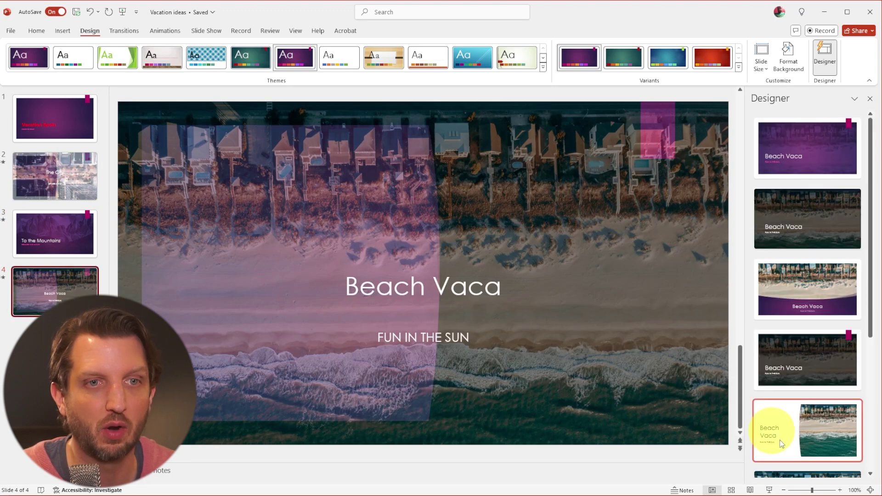
{"action": "left_click", "coordinate": [803, 442]}
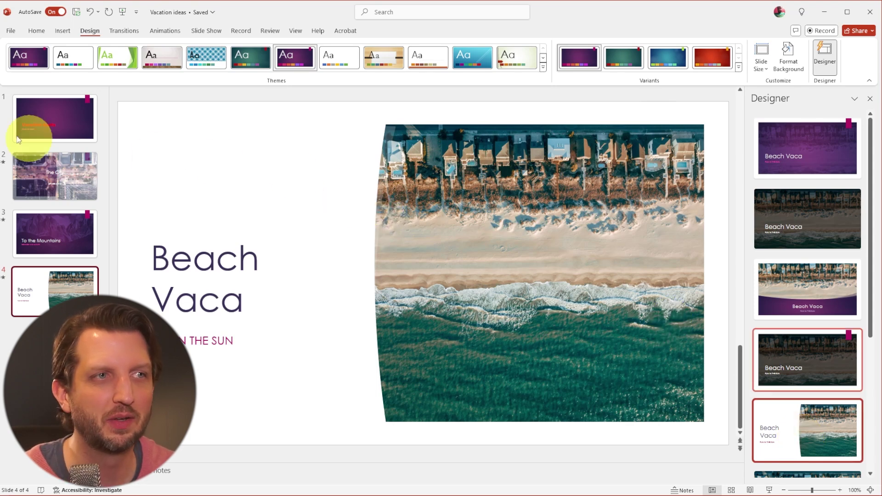
- Review the title, City, mountains and Beach Vaca slides in their new layouts
{"action": "left_click", "coordinate": [62, 183]}
{"action": "left_click", "coordinate": [50, 124]}
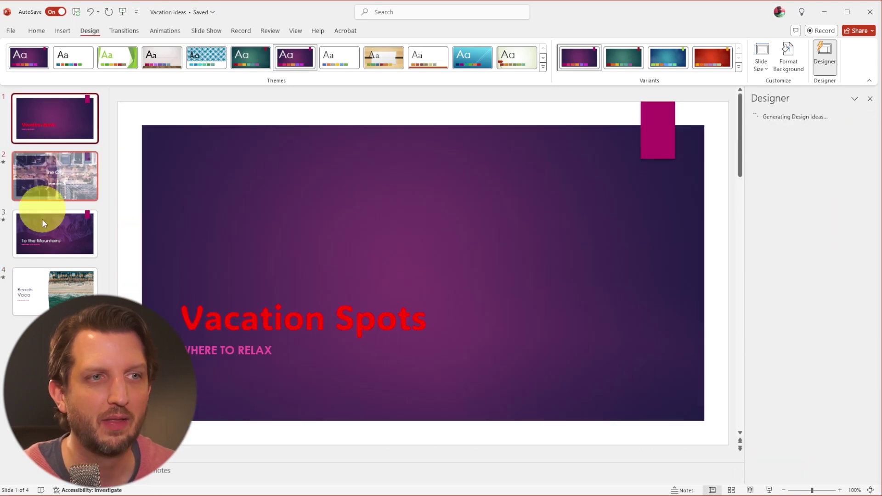
{"action": "left_click", "coordinate": [56, 241]}
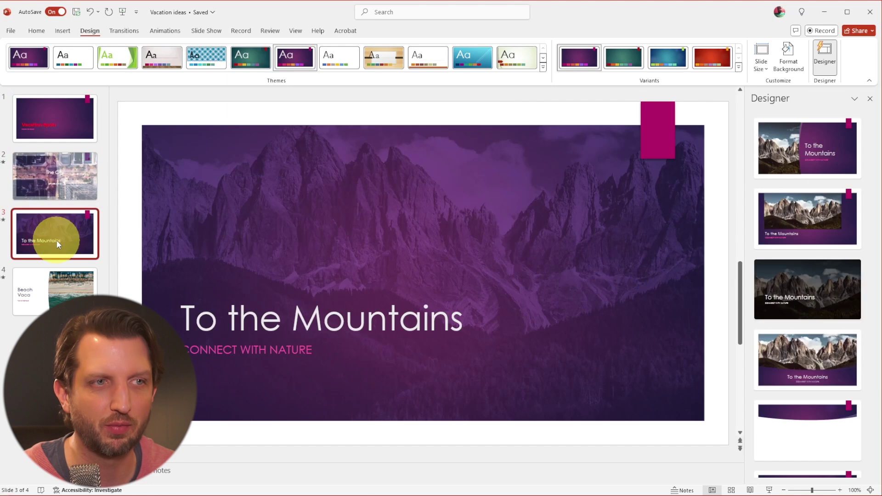
{"action": "left_click", "coordinate": [56, 277]}
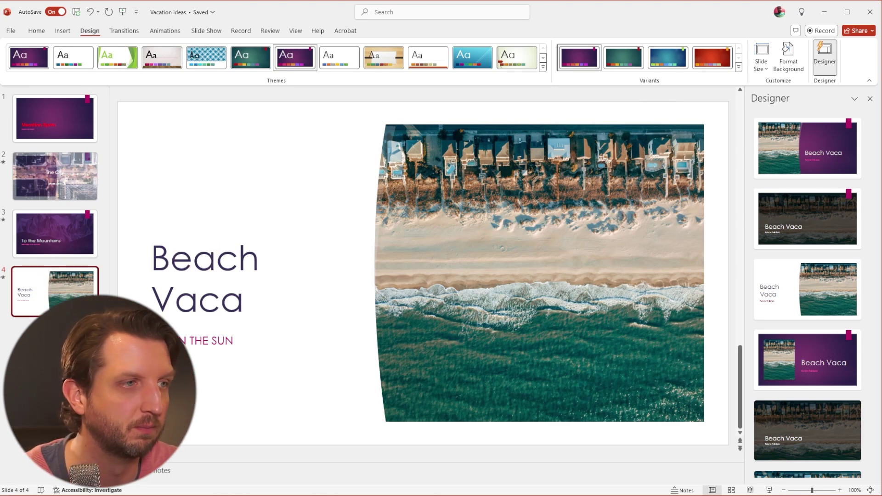
{"action": "left_click", "coordinate": [56, 238]}
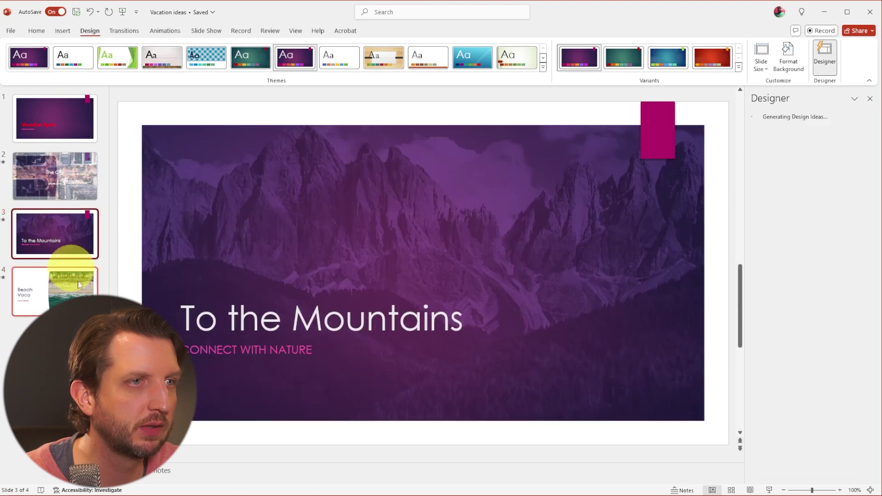
- Add a new slide after the mountains slide
{"action": "left_click", "coordinate": [64, 31]}
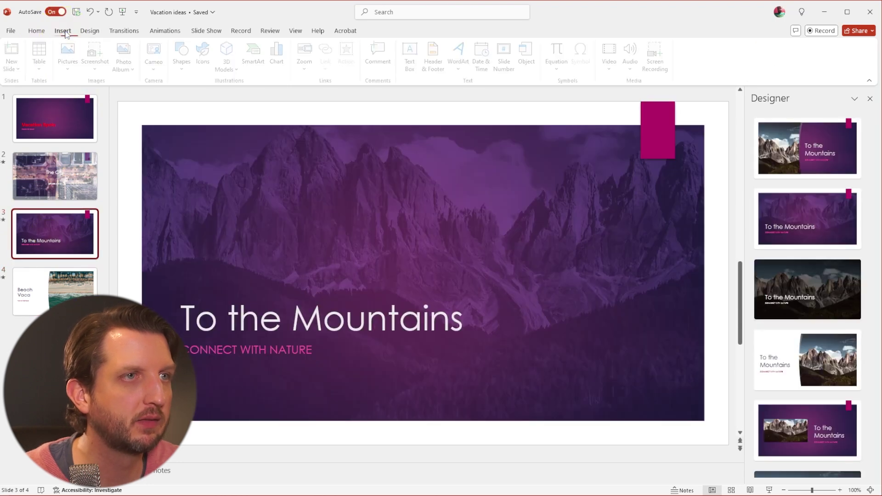
{"action": "left_click", "coordinate": [37, 30]}
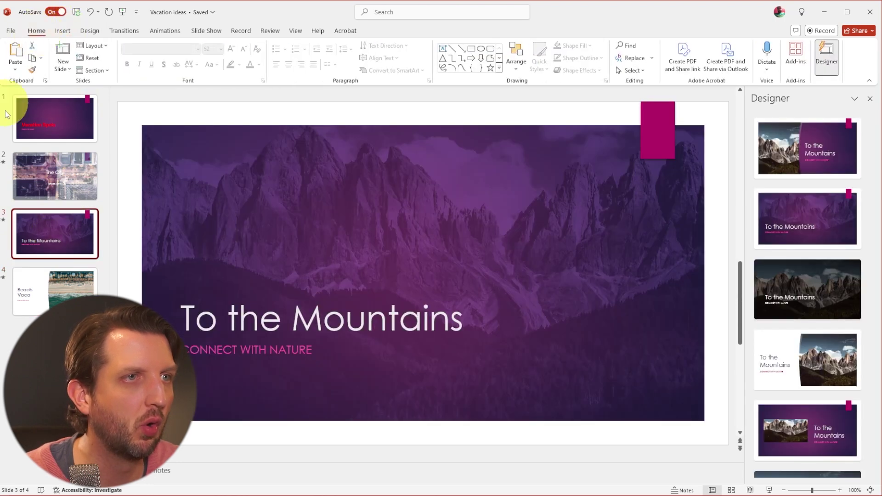
{"action": "left_click", "coordinate": [65, 56]}
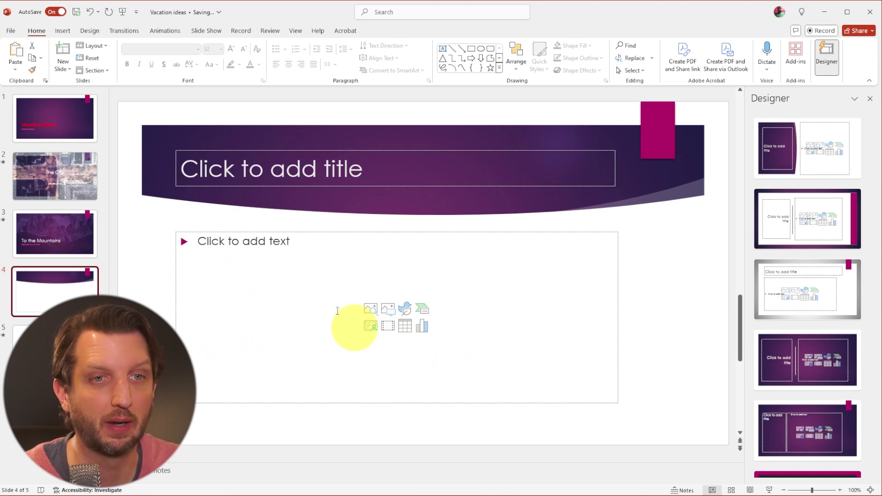
- Title it 'Best part of the Mountains', list Outdoors, Camping, Stars, Hiking, and apply the icon-list idea
{"action": "left_click", "coordinate": [278, 171]}
{"action": "type", "text": "Best part of the Mountains"}
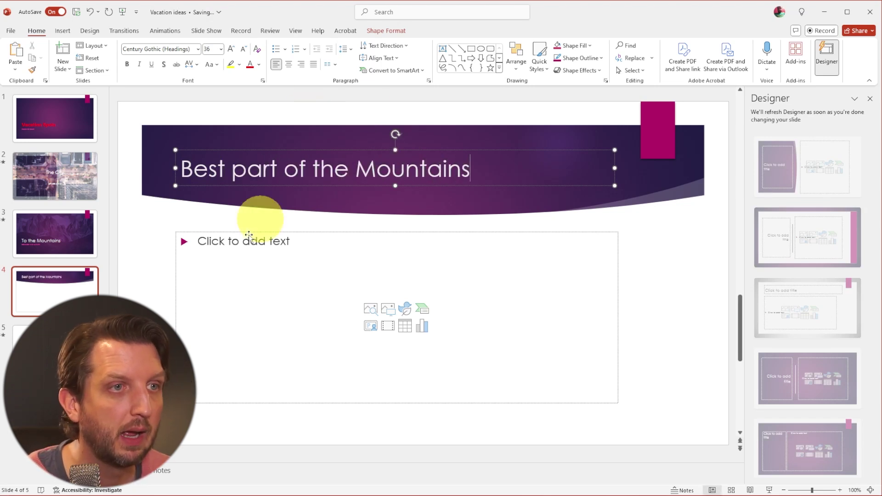
{"action": "left_click", "coordinate": [220, 251]}
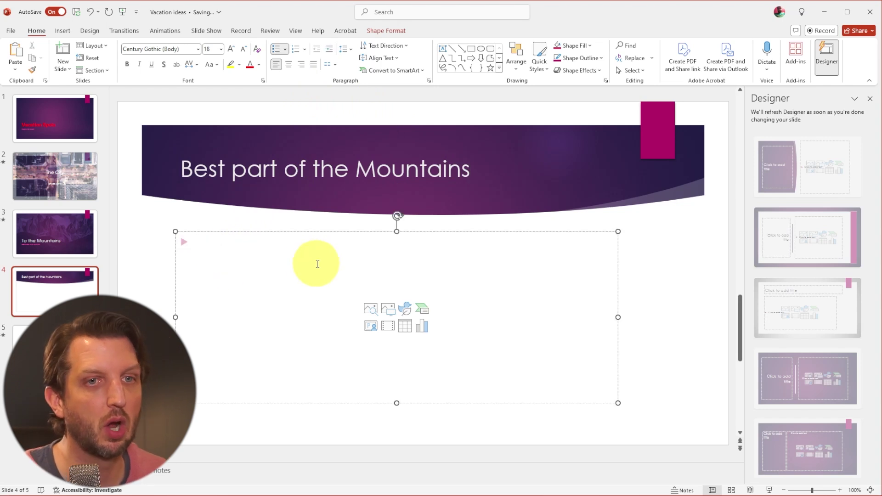
{"action": "type", "text": "Outdoors"}
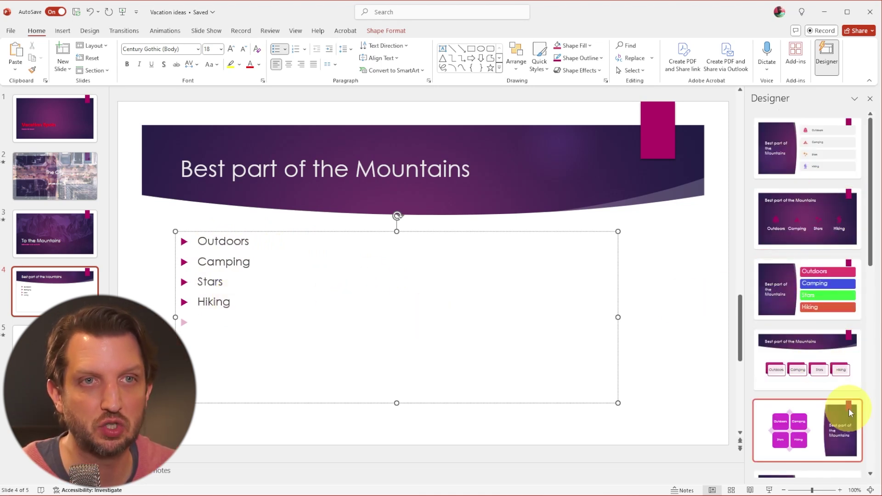
{"action": "left_click", "coordinate": [839, 153]}
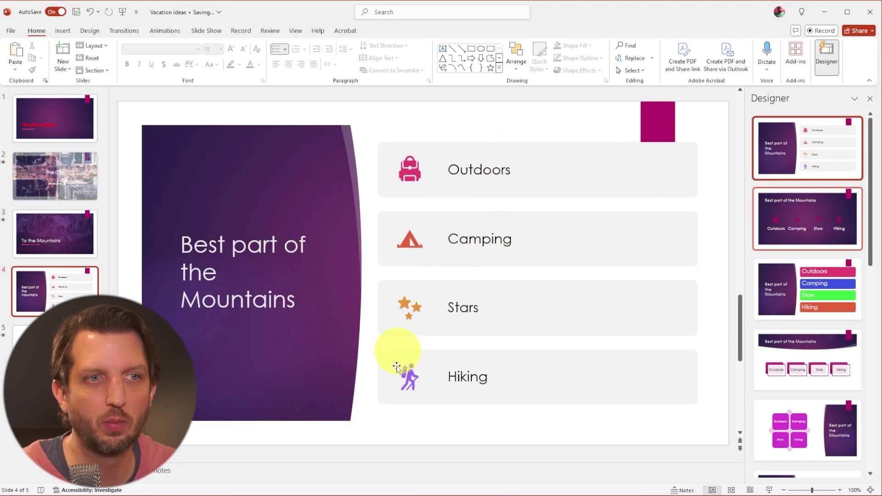
- Select the Outdoors, Camping, Stars and Hiking rows of the icon list, then close its text pane
{"action": "left_click", "coordinate": [407, 314]}
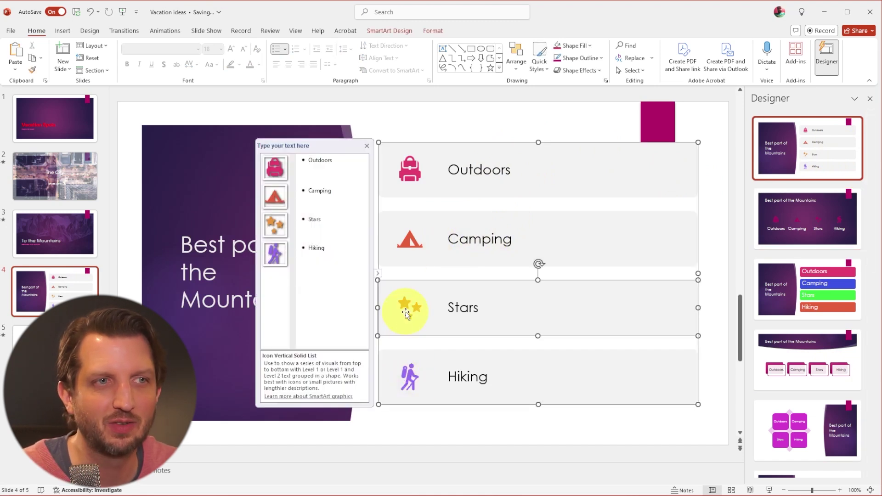
{"action": "left_click", "coordinate": [401, 174]}
{"action": "left_click", "coordinate": [412, 245]}
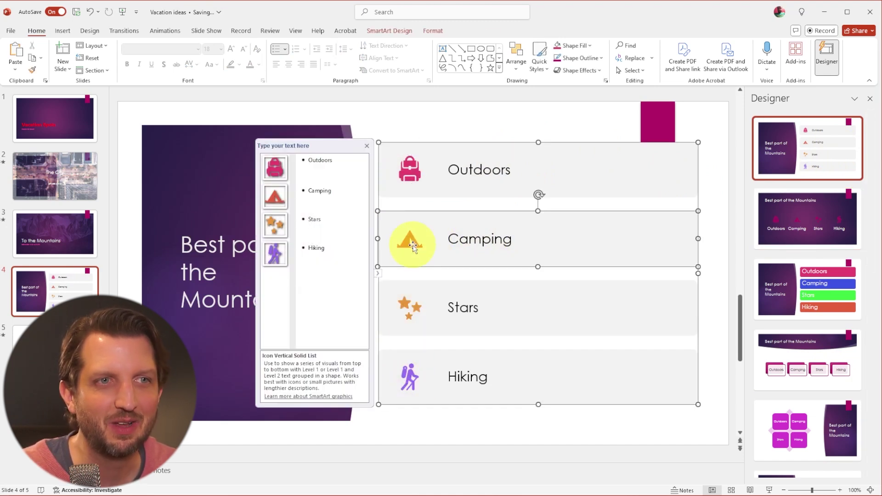
{"action": "left_click", "coordinate": [406, 313]}
{"action": "left_click", "coordinate": [406, 381]}
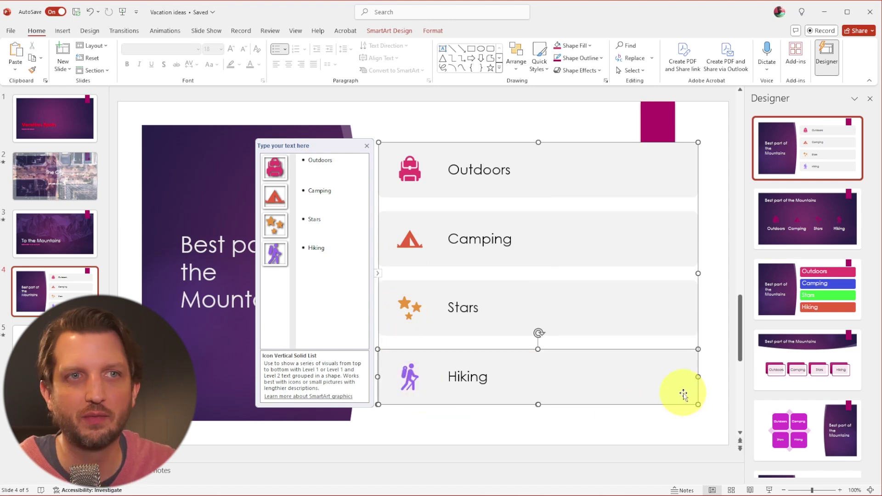
{"action": "left_click", "coordinate": [366, 147]}
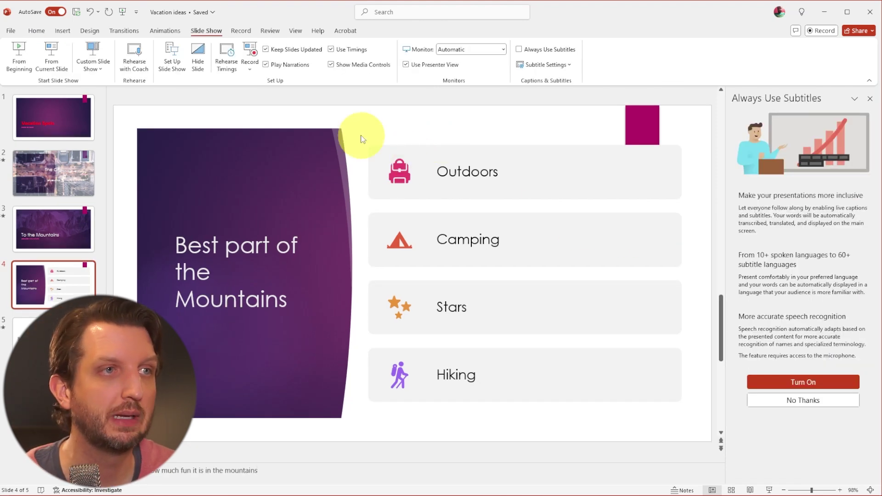
- Start the slideshow from the beginning and advance through The City to slide 3
{"action": "left_click", "coordinate": [19, 54]}
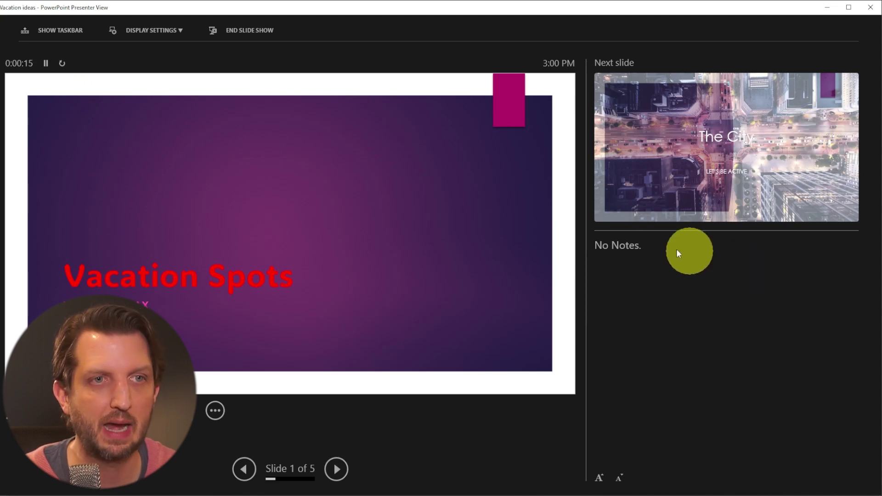
{"action": "left_click", "coordinate": [339, 476]}
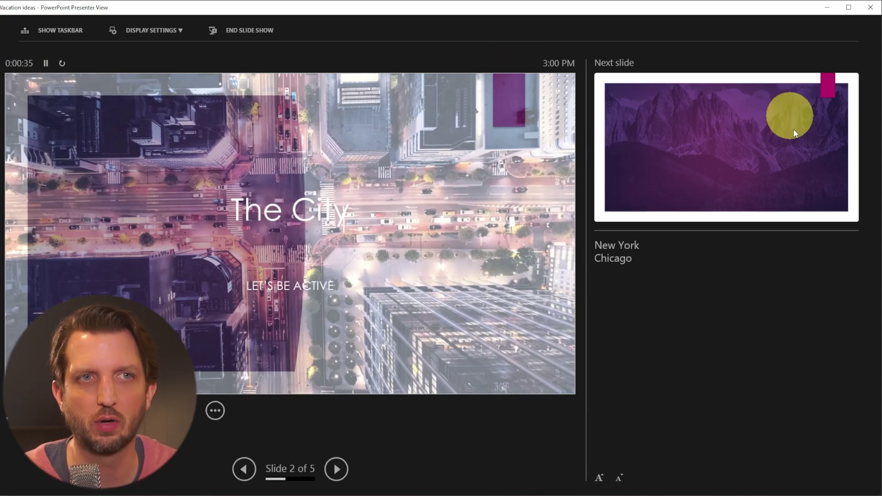
{"action": "left_click", "coordinate": [759, 118]}
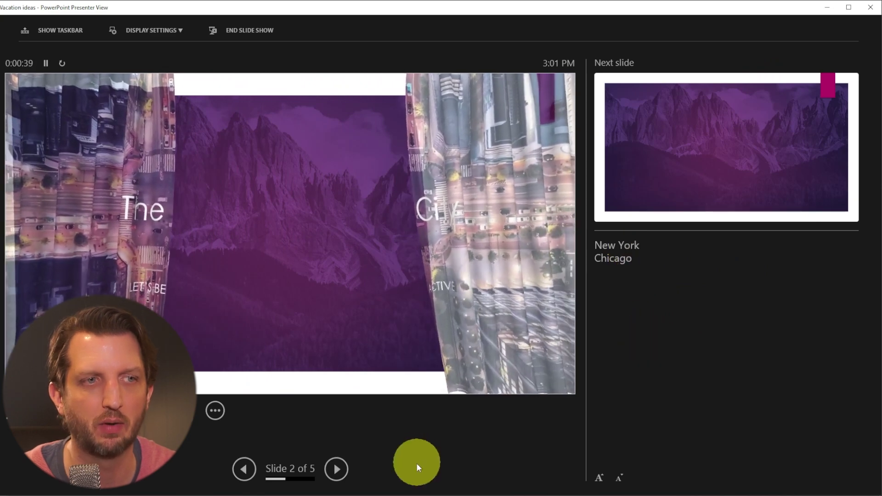
{"action": "left_click", "coordinate": [337, 470]}
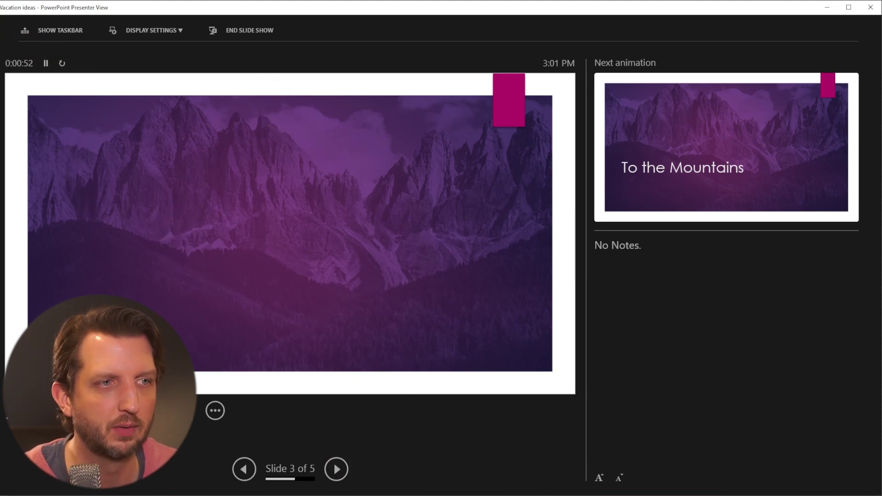
- Black out the screen, view all slides, use the laser pointer, then end the show
{"action": "key", "text": "b"}
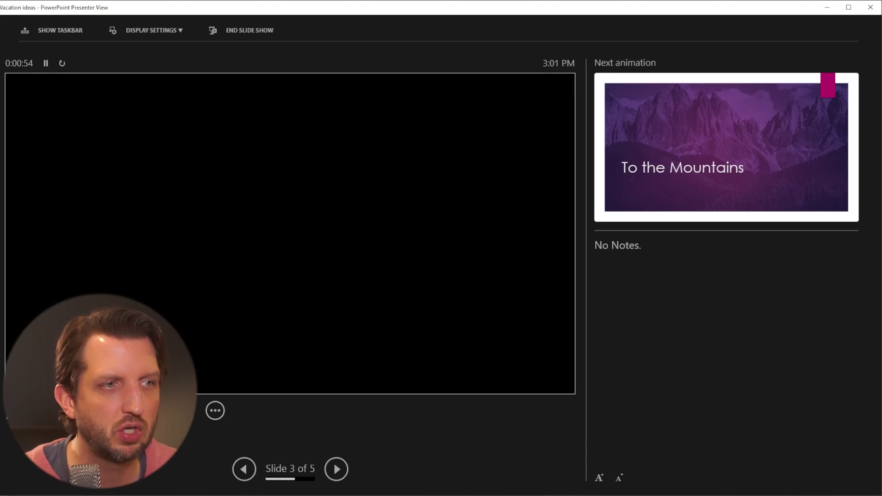
{"action": "key", "text": "g"}
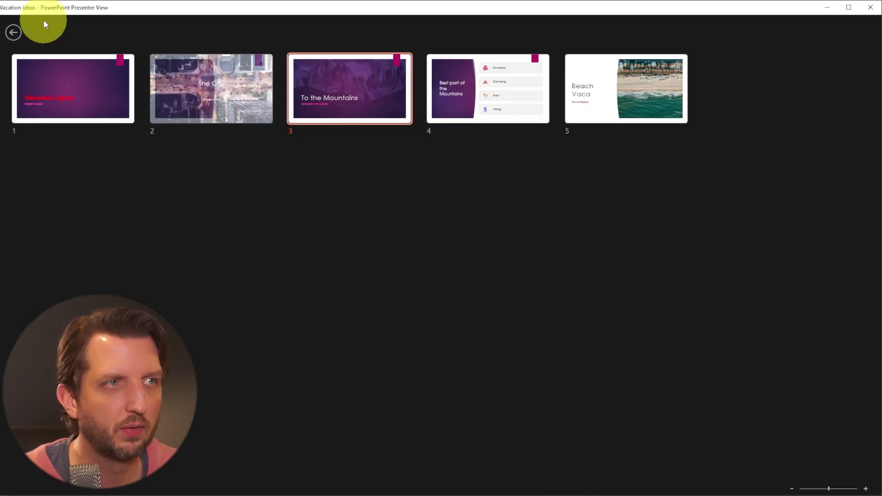
{"action": "left_click", "coordinate": [21, 34]}
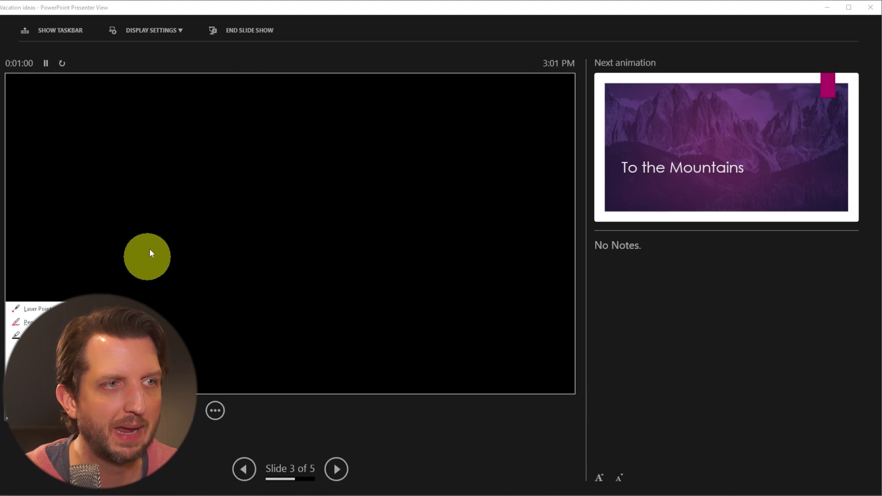
{"action": "left_click", "coordinate": [36, 312]}
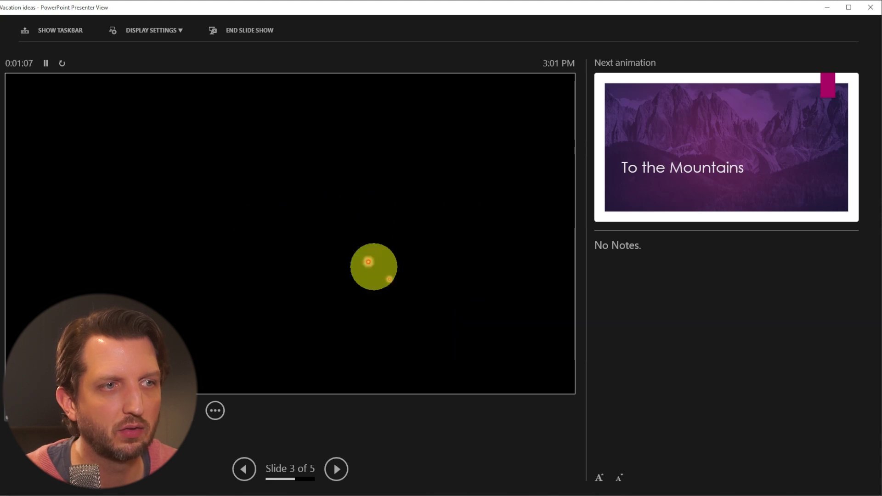
{"action": "left_click", "coordinate": [337, 469]}
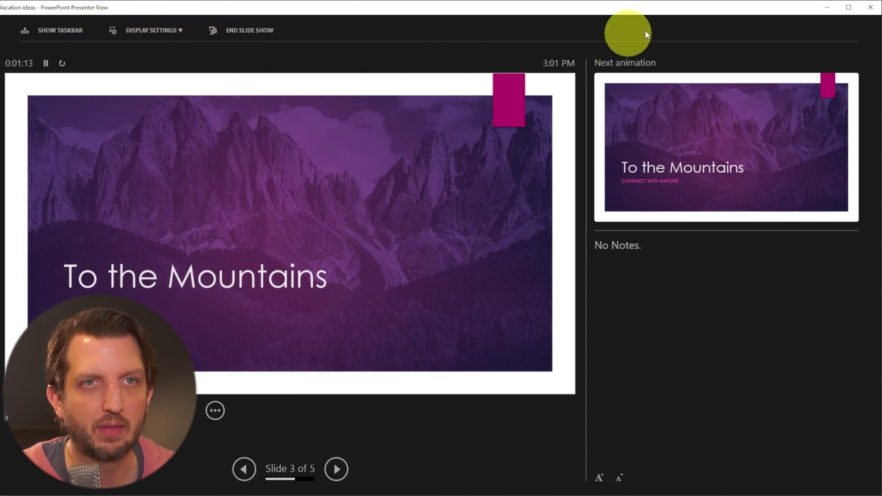
{"action": "left_click", "coordinate": [870, 8]}
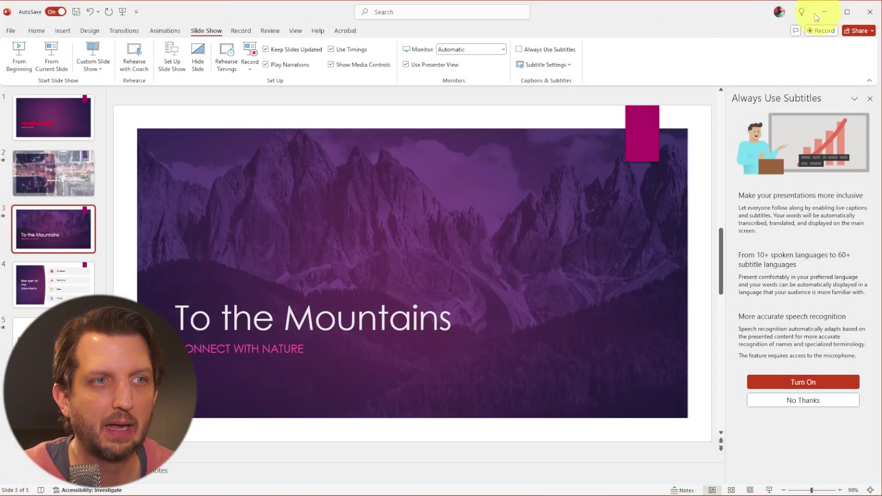
- Launch Rehearse with Coach from the Slide Show tab
{"action": "left_click", "coordinate": [139, 76]}
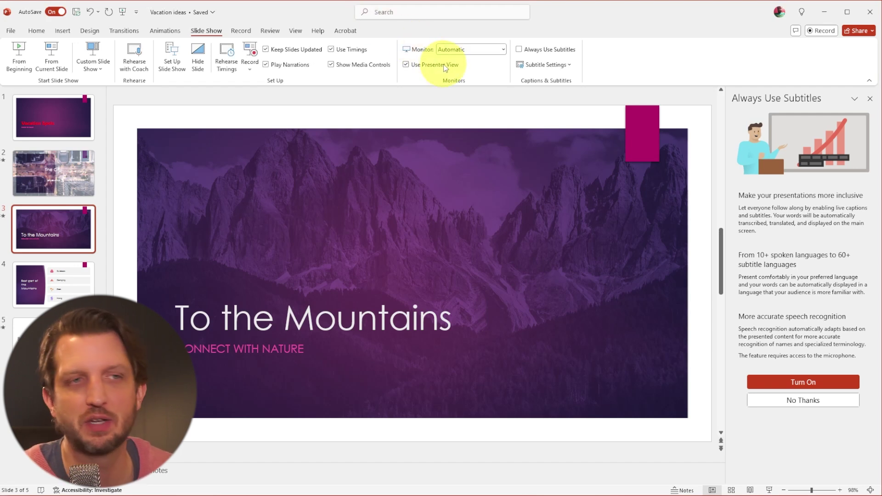
- Open the recording studio and page back through the slides to slide 1, Vacation Spots
{"action": "left_click", "coordinate": [821, 31]}
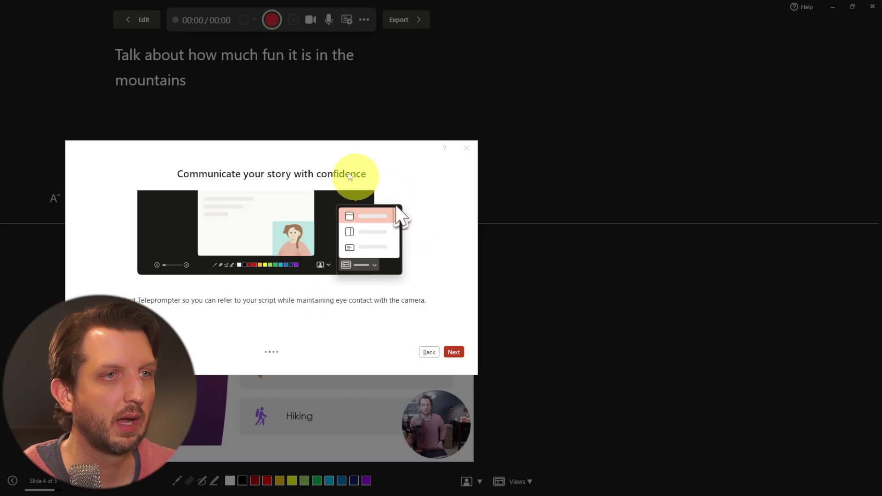
{"action": "left_click", "coordinate": [454, 352]}
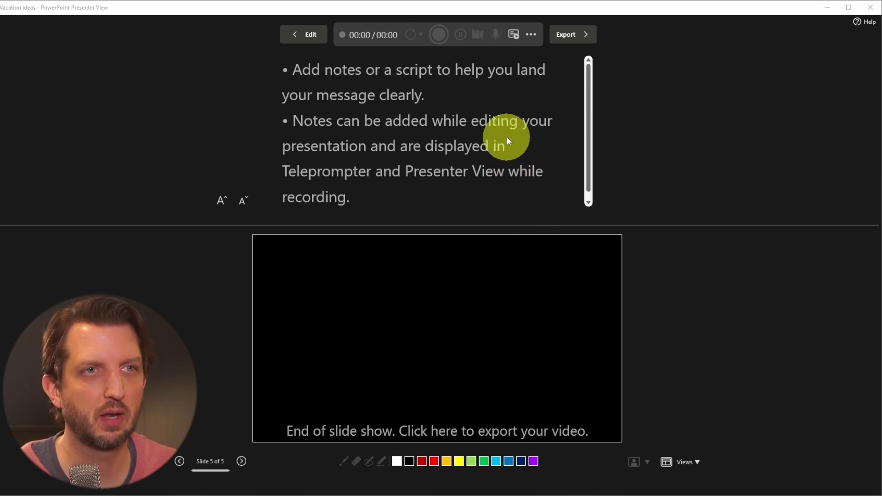
{"action": "left_click", "coordinate": [180, 462]}
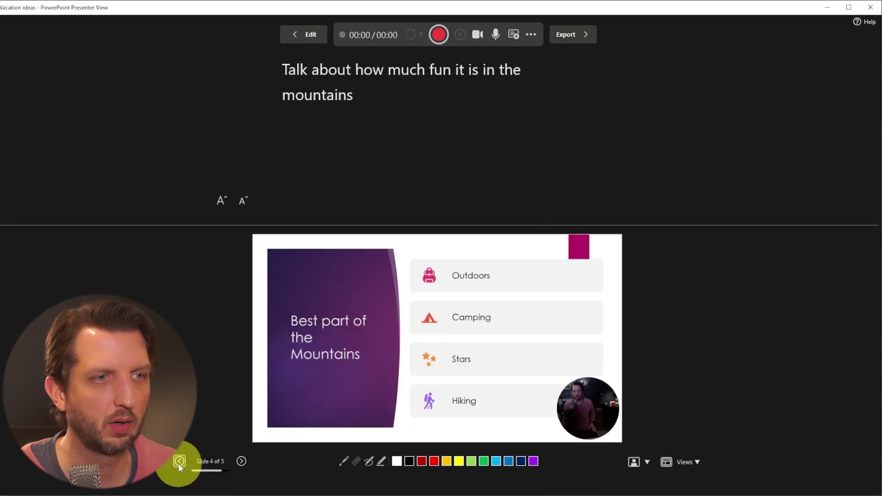
{"action": "left_click", "coordinate": [179, 461]}
{"action": "left_click", "coordinate": [179, 461]}
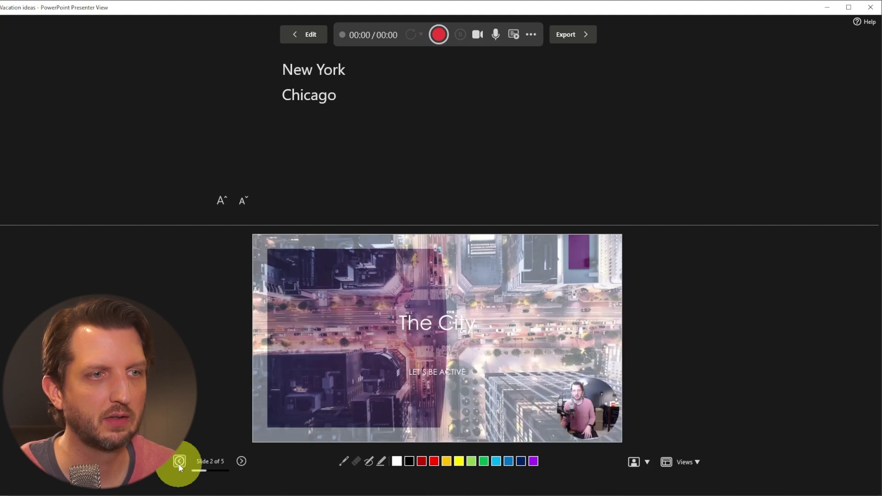
{"action": "left_click", "coordinate": [180, 462]}
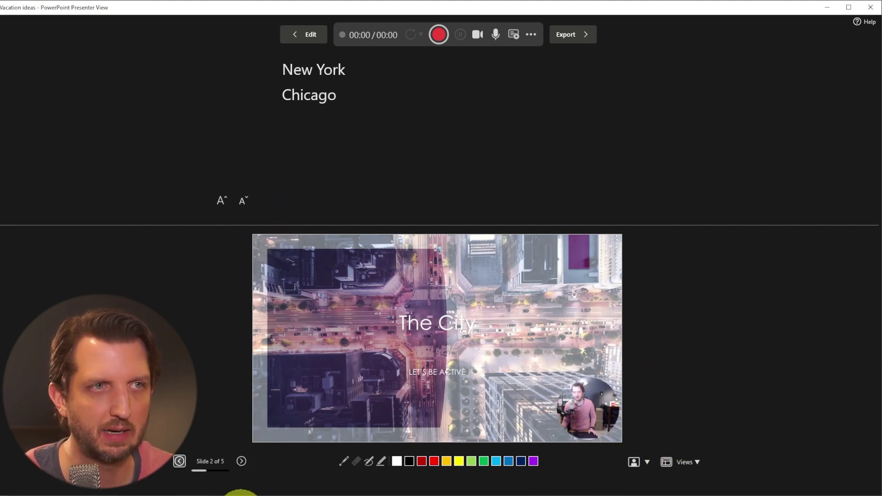
- Move to slide 4, Best part of the Mountains, then bring up the Export to video page
{"action": "left_click", "coordinate": [180, 461]}
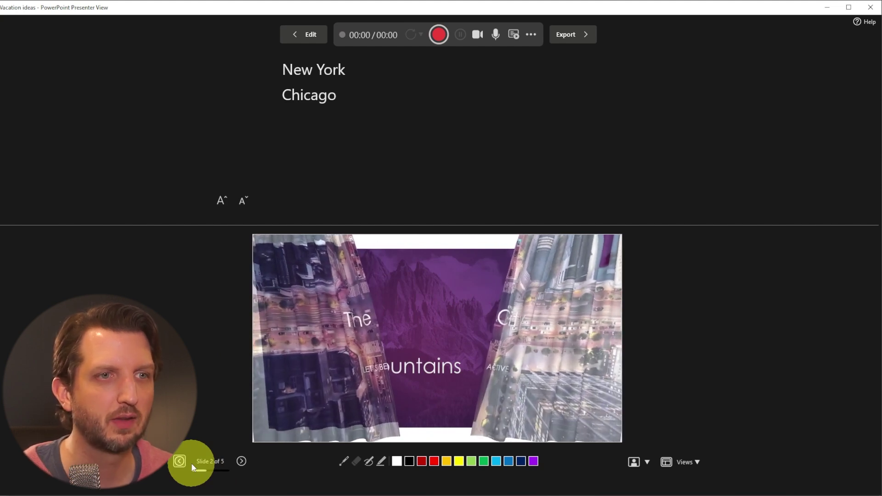
{"action": "key", "text": "Right"}
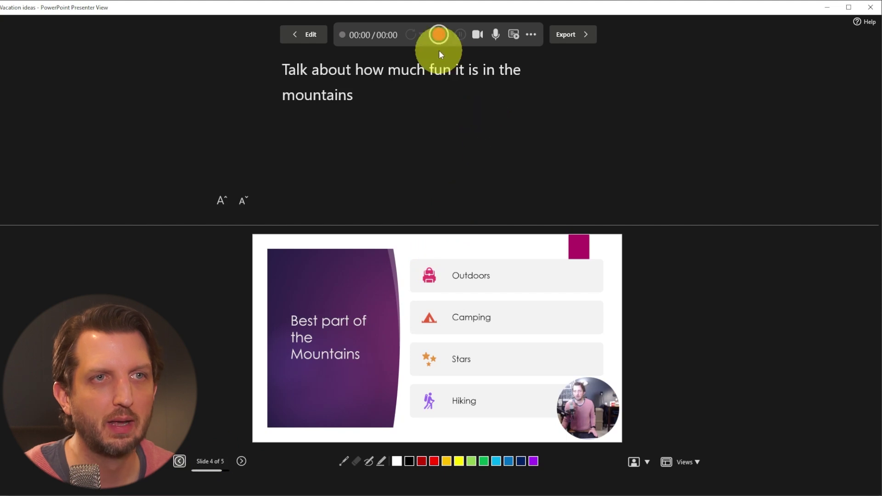
{"action": "left_click", "coordinate": [581, 36]}
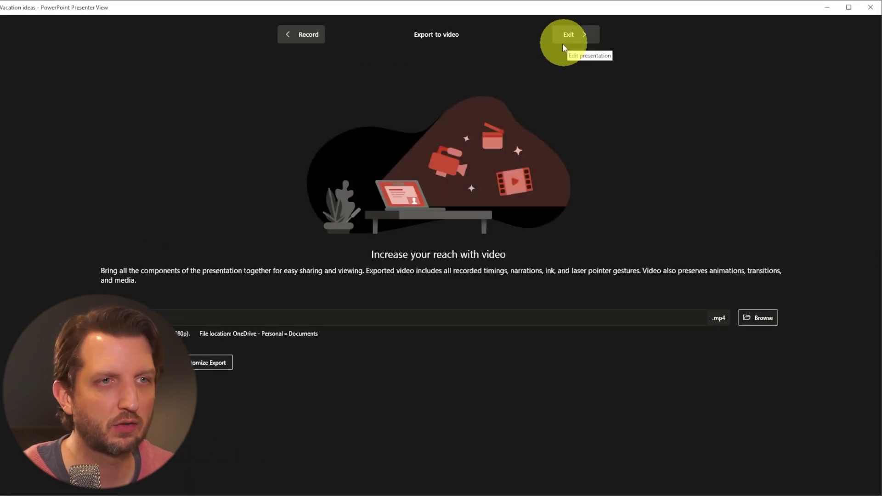